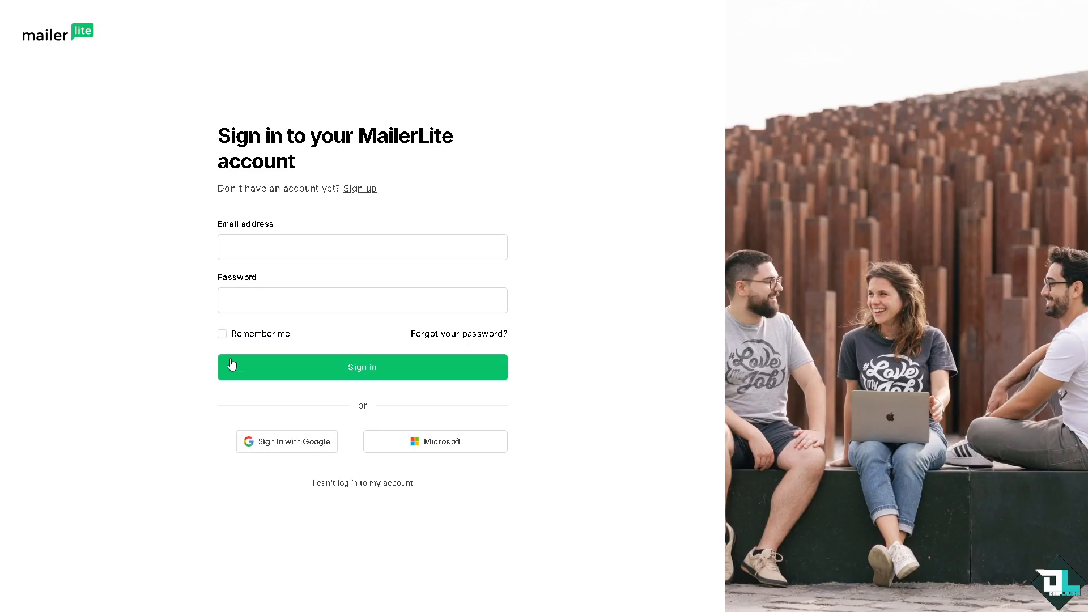
# Close the image preview in the file manager and open the campaigns list
pyautogui.click(361, 190)
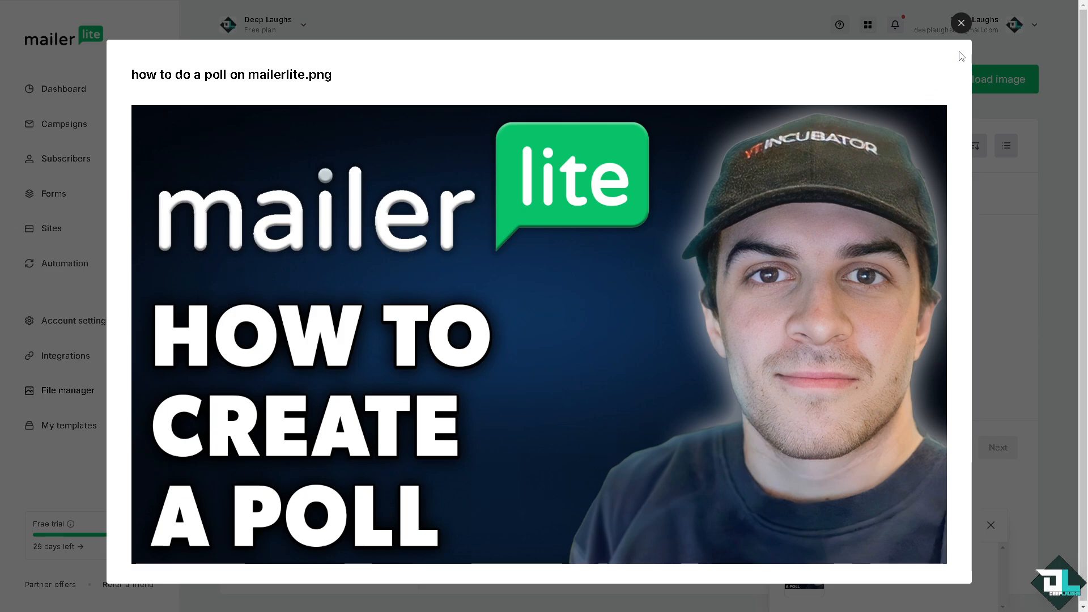
pyautogui.click(962, 26)
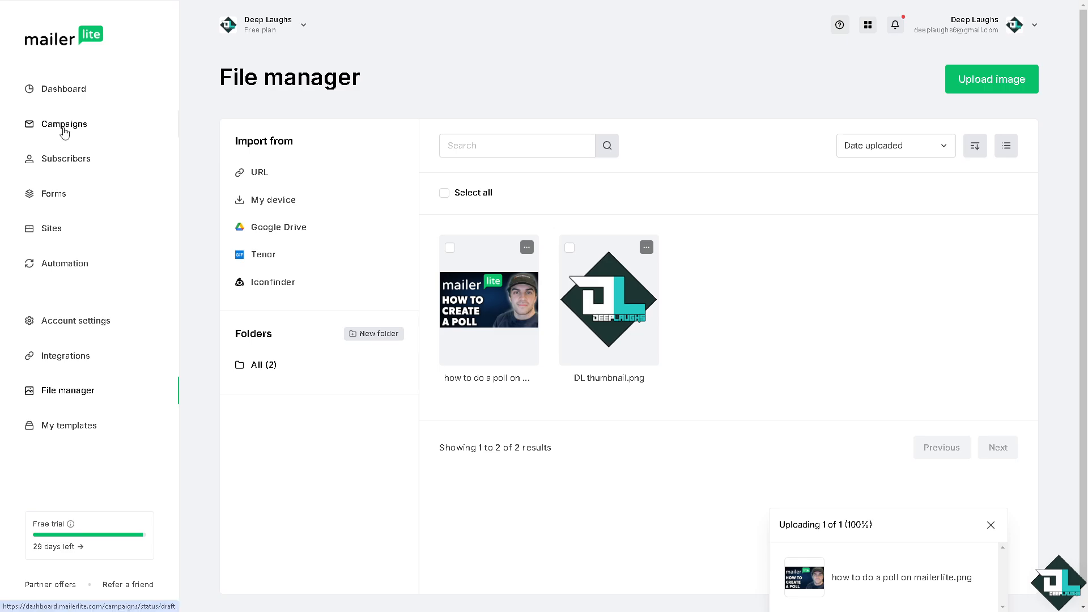
pyautogui.press('F5')
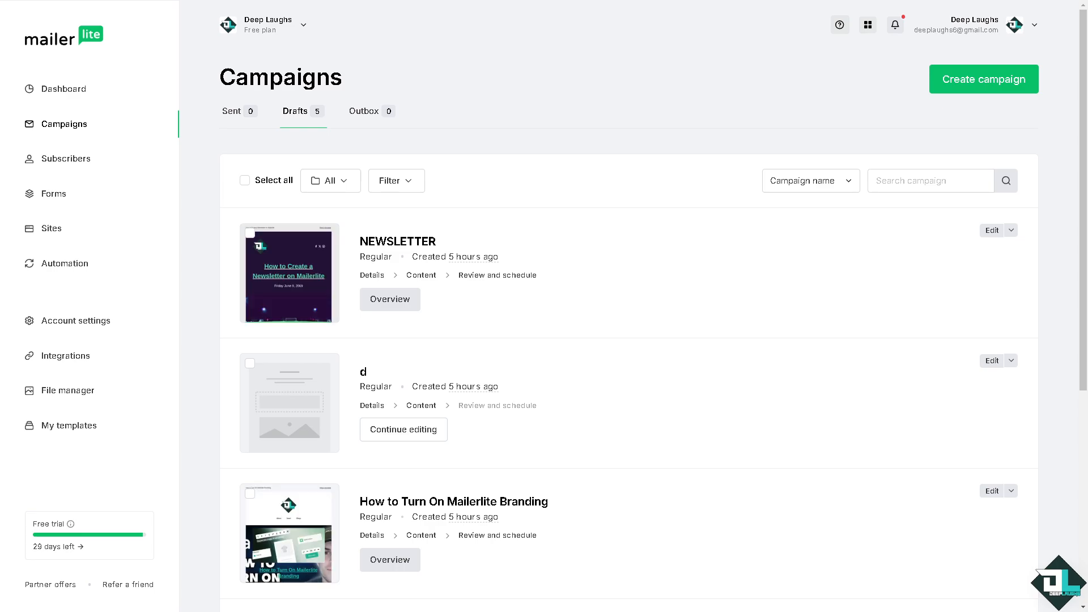
# Start creating a new campaign of the Regular campaign type
pyautogui.click(1000, 83)
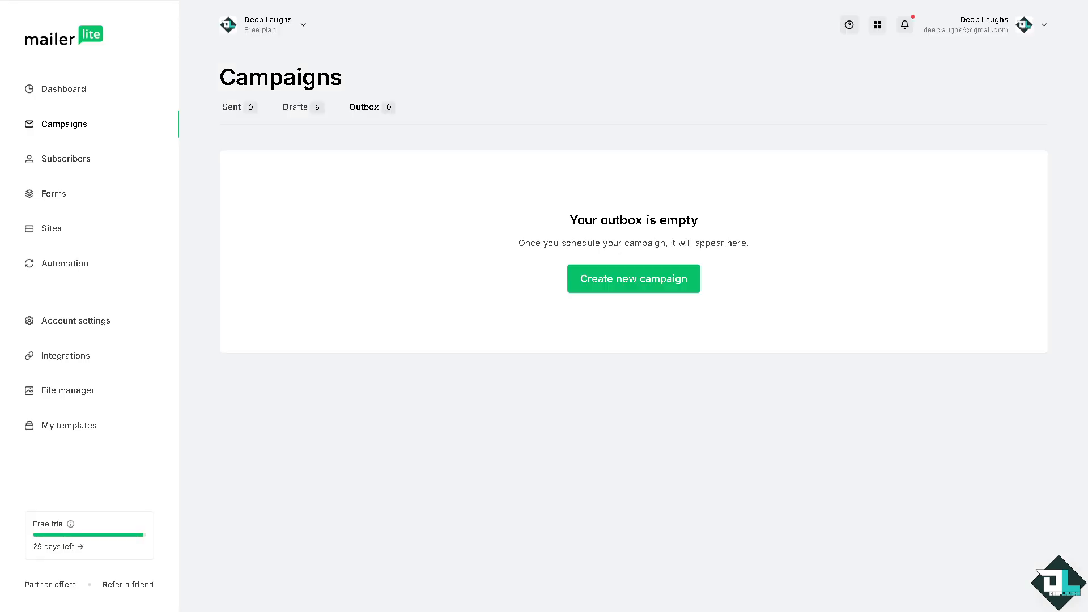
pyautogui.click(653, 288)
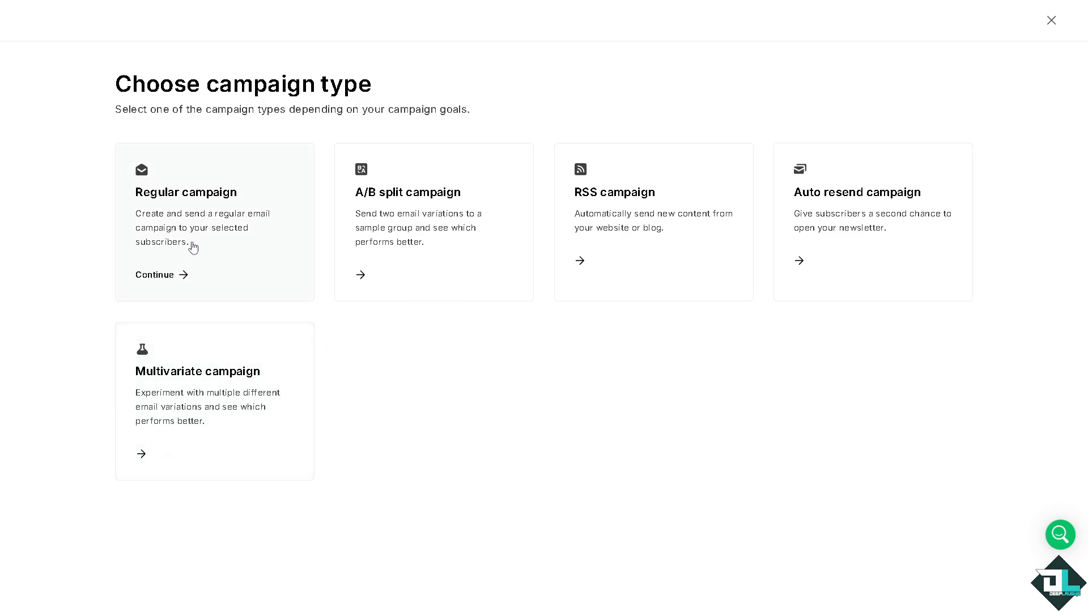
pyautogui.click(185, 277)
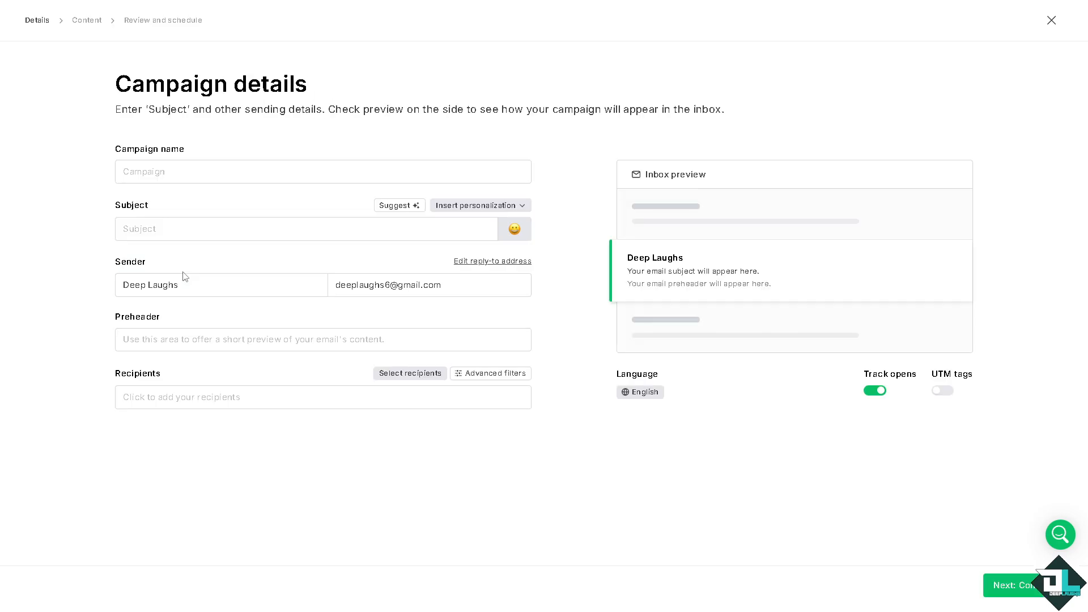
# Name the campaign "POLL SURVEY"
pyautogui.click(155, 166)
pyautogui.write('PO')
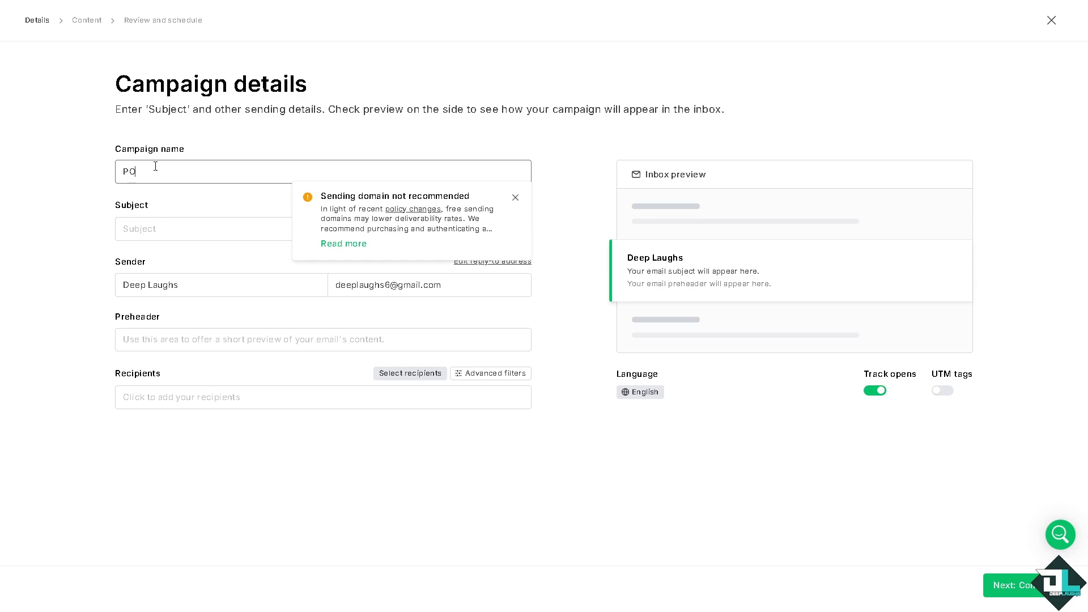
pyautogui.write('LL SURVEY')
# Set both the campaign's subject and its preheader to "How to Do a Poll on Mailerlite"
pyautogui.click(218, 228)
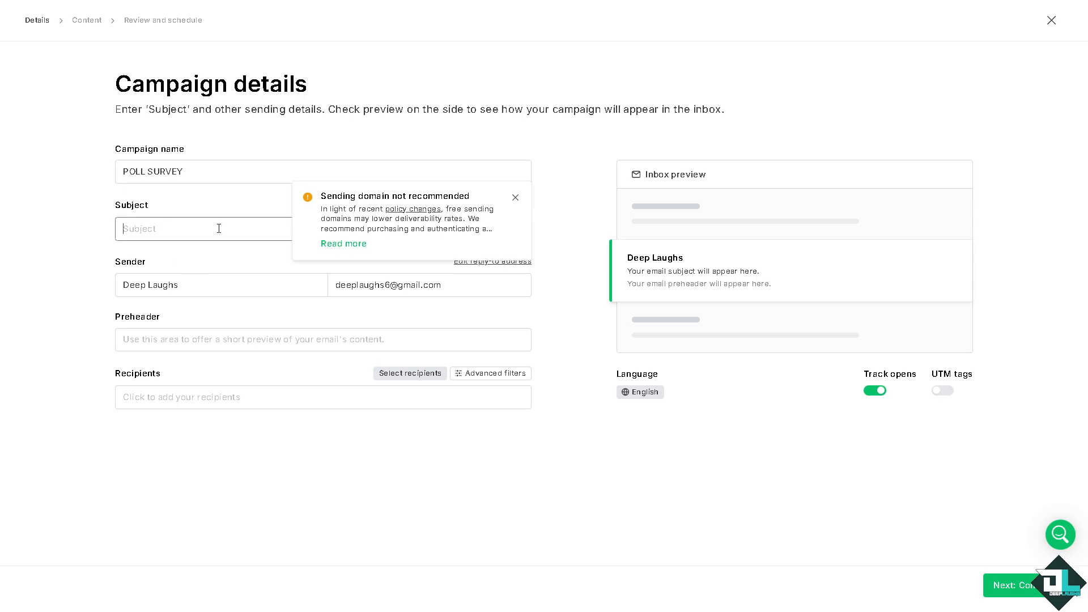
pyautogui.click(95, 238)
pyautogui.click(209, 227)
pyautogui.click(227, 357)
pyautogui.click(515, 197)
pyautogui.click(172, 339)
pyautogui.write('How to Do a Poll on Mailerlite')
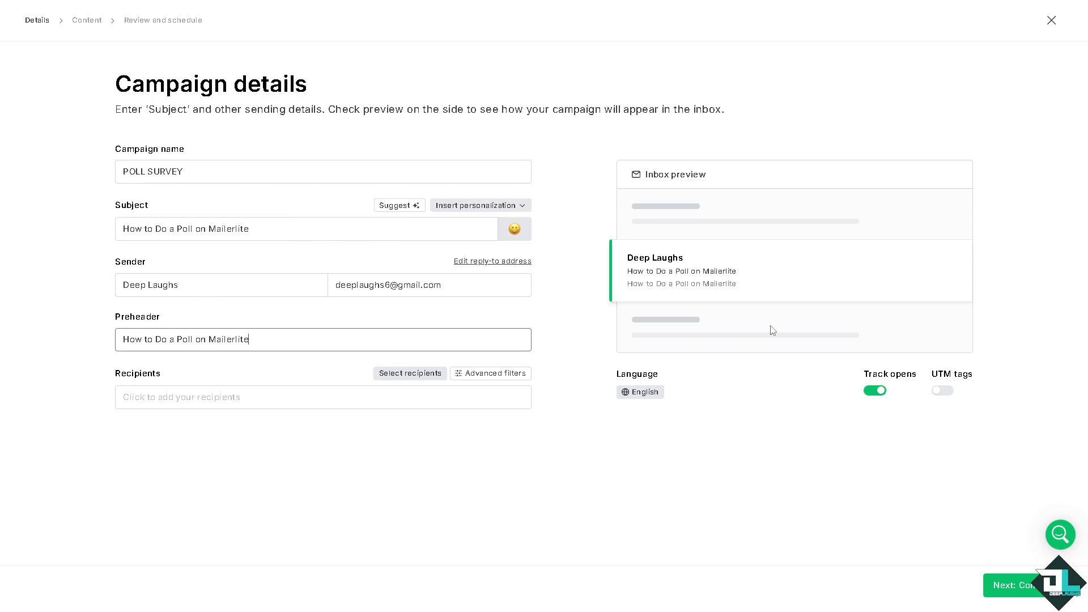
# Add the smiling face with sunglasses emoji to the end of the subject line
pyautogui.click(378, 229)
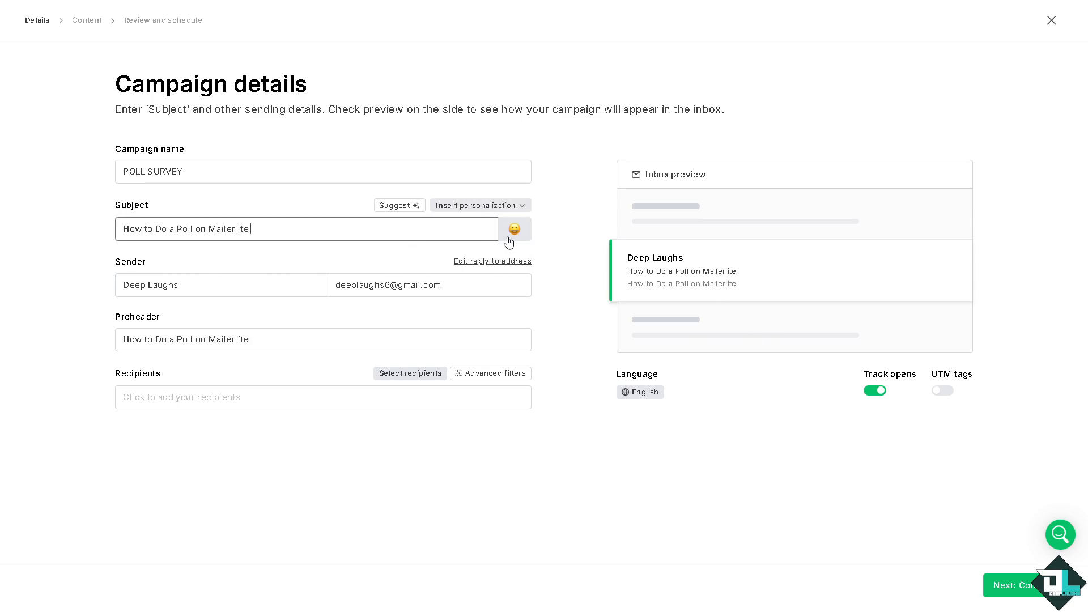
pyautogui.click(510, 243)
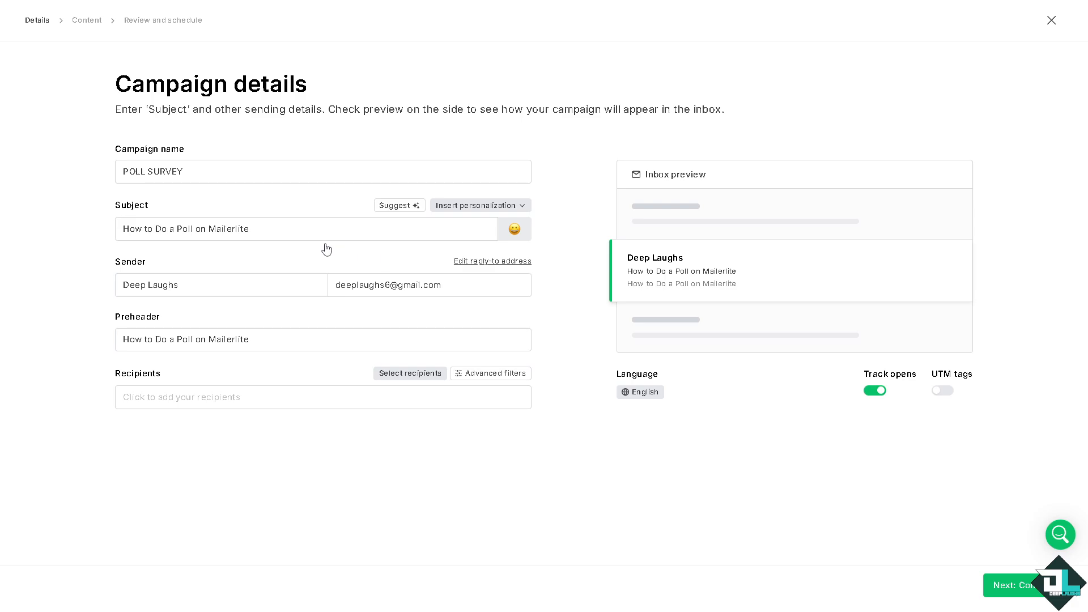
pyautogui.click(514, 230)
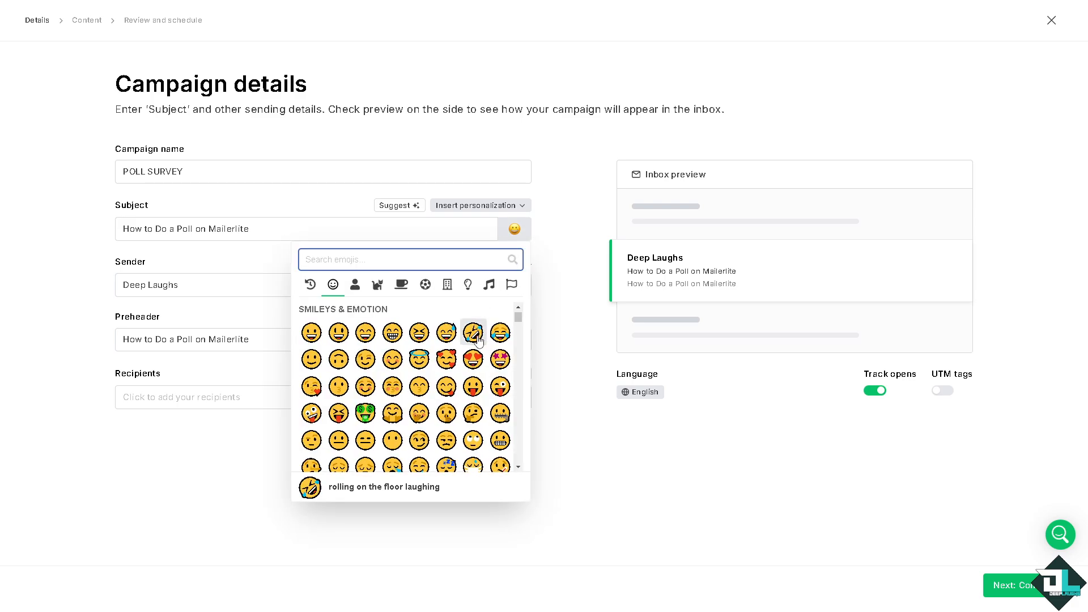
pyautogui.scroll(-2, 418, 362)
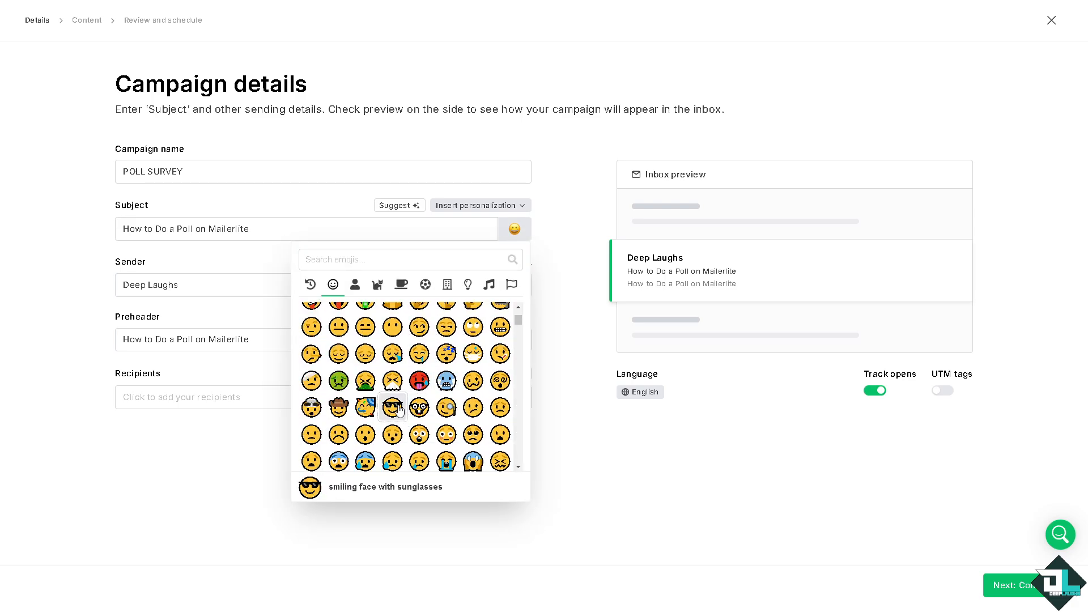
pyautogui.click(393, 407)
# Select all active subscribers as the campaign's recipients and continue to the email content stage
pyautogui.click(270, 401)
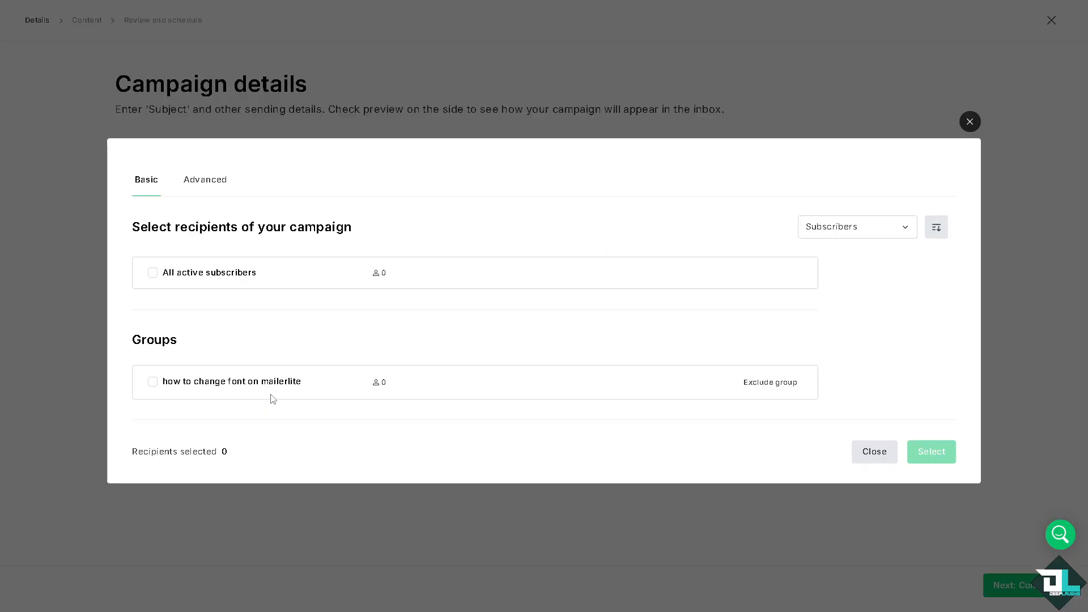
pyautogui.click(152, 273)
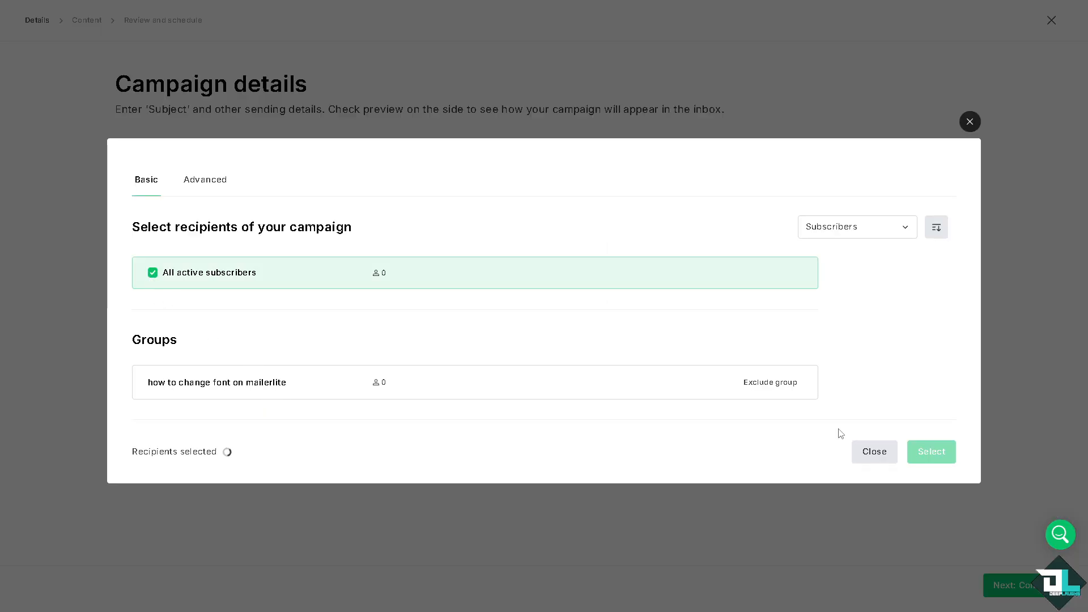
pyautogui.click(929, 452)
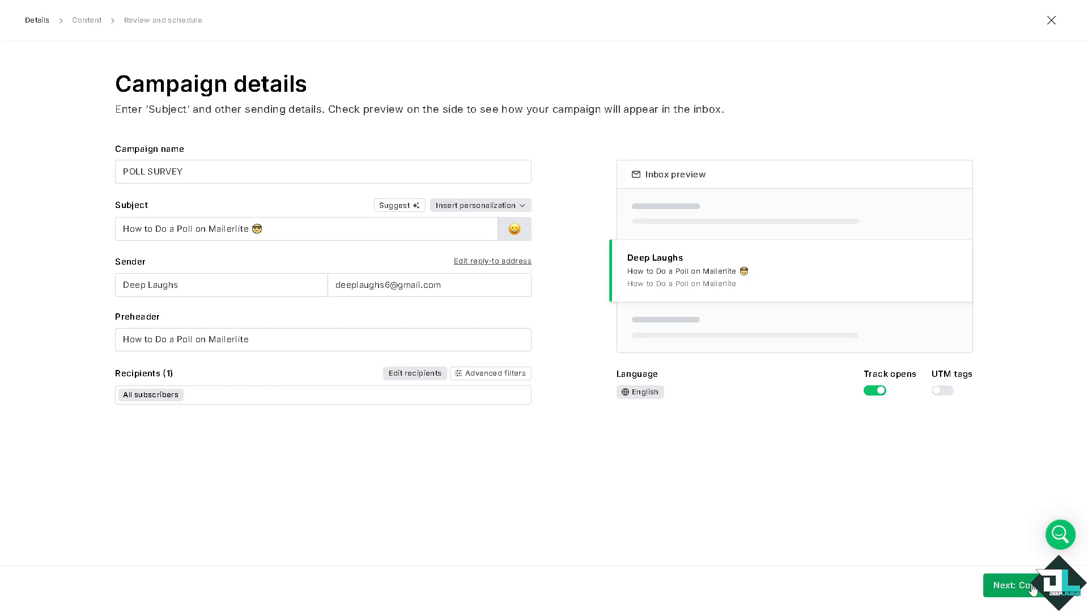
pyautogui.click(942, 391)
pyautogui.click(1033, 585)
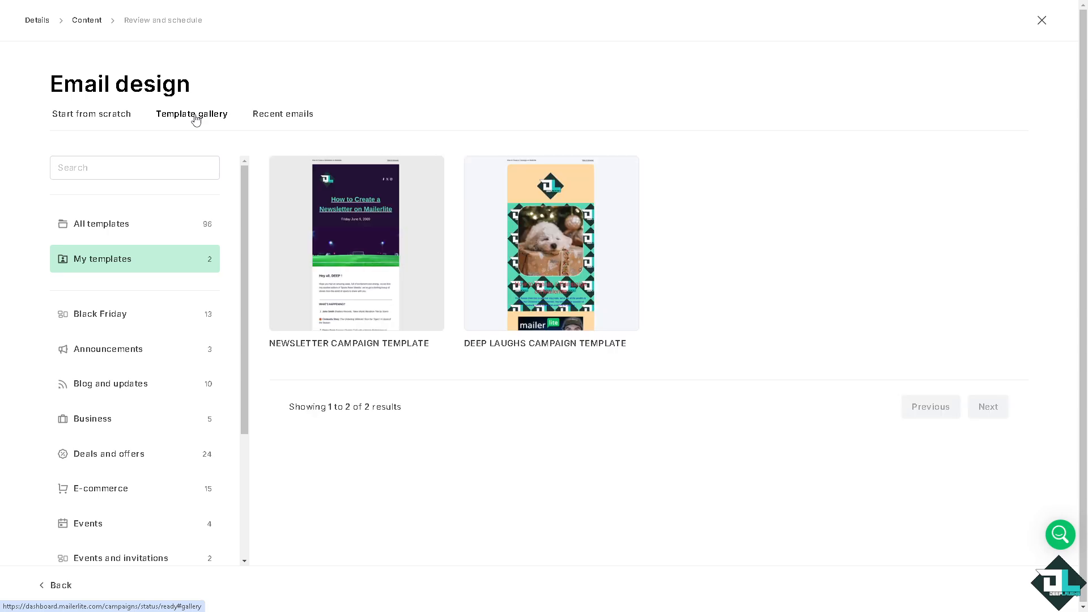
# Search all templates in the template gallery for "POLL", followed by "SURVEY"
pyautogui.click(175, 170)
pyautogui.click(211, 119)
pyautogui.click(152, 169)
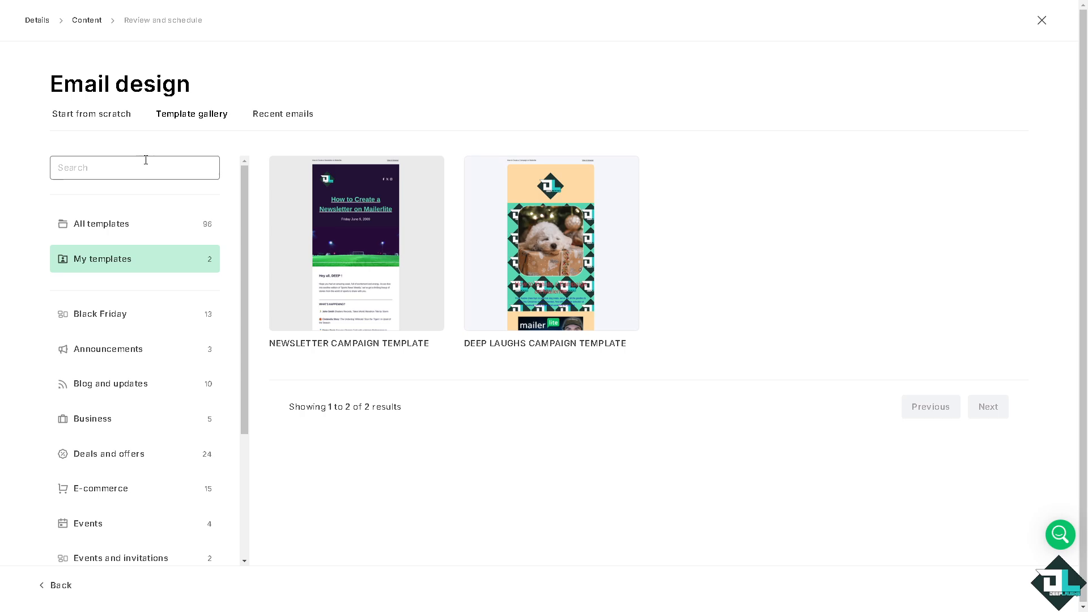
pyautogui.click(117, 225)
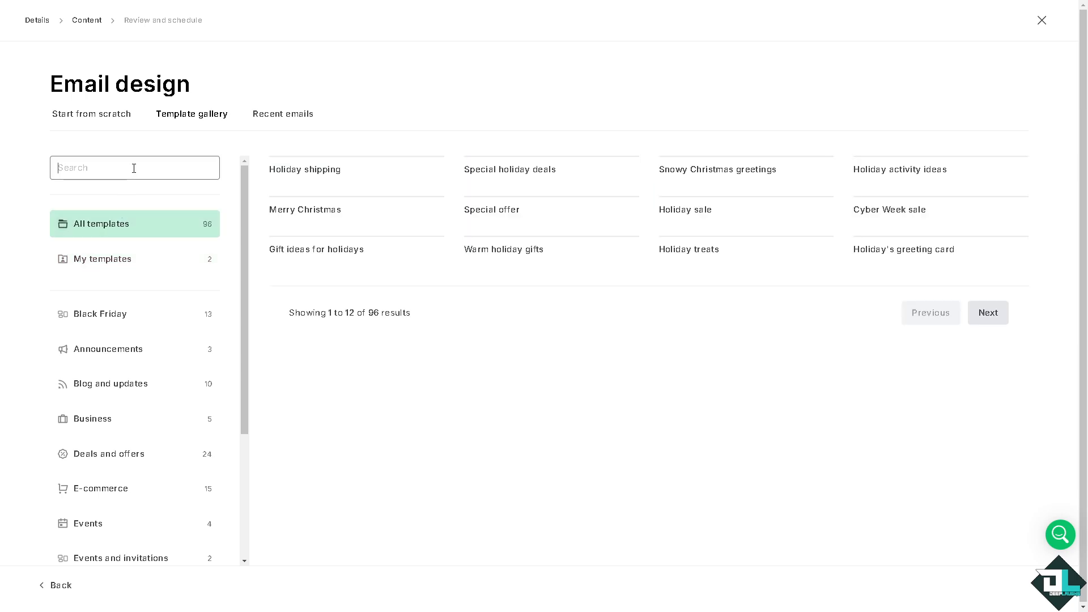
pyautogui.write('POLL')
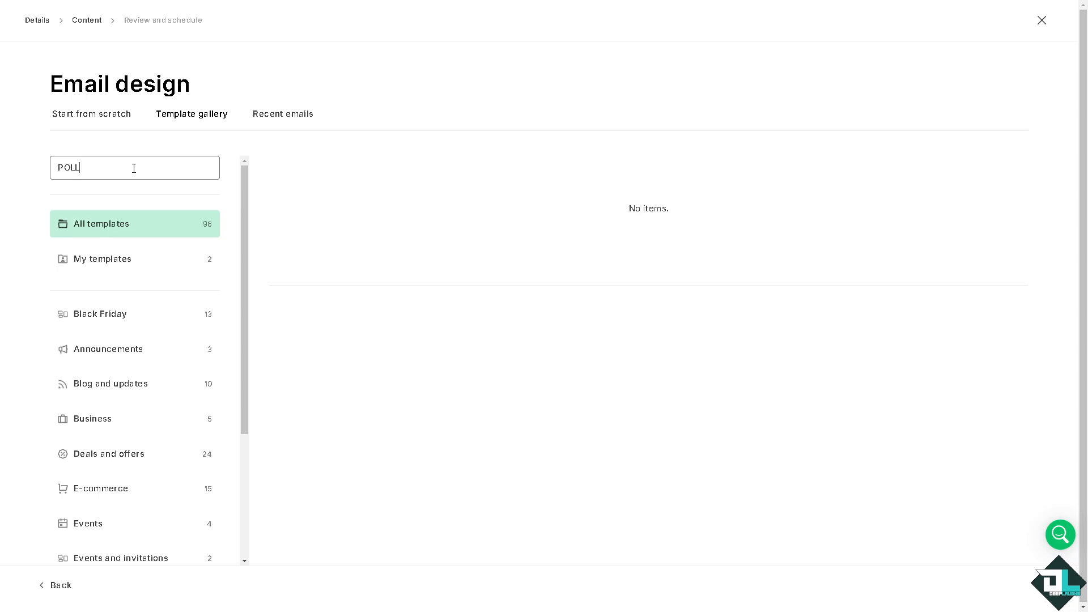
pyautogui.hotkey('ctrl', 'a')
pyautogui.write('SURVEY')
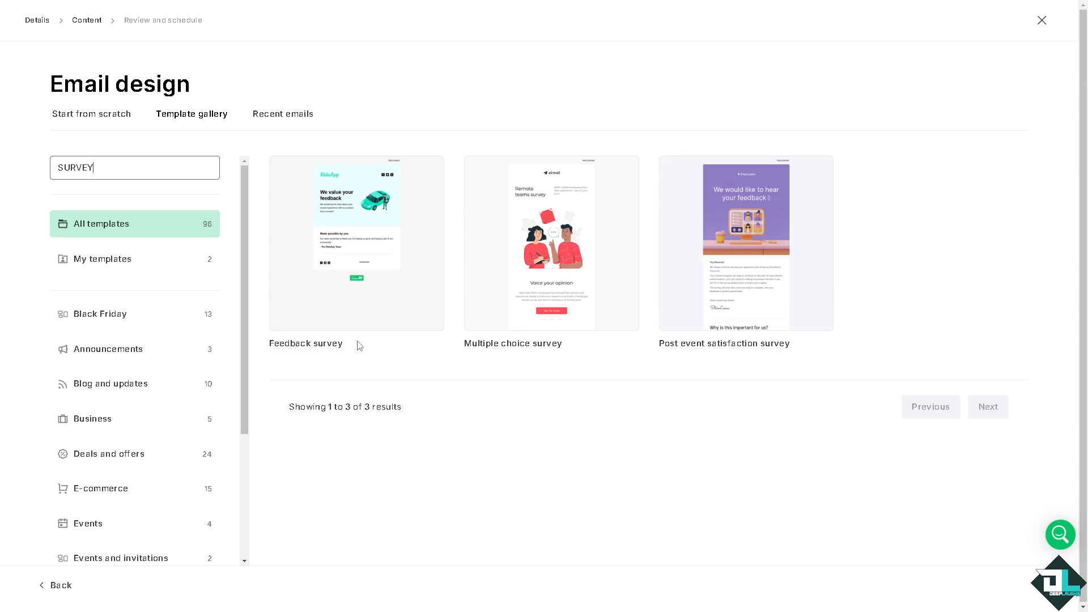
# Preview the Post event satisfaction survey template and examine its header, message and survey sections
pyautogui.moveTo(340, 312)
pyautogui.moveTo(527, 312)
pyautogui.moveTo(756, 321)
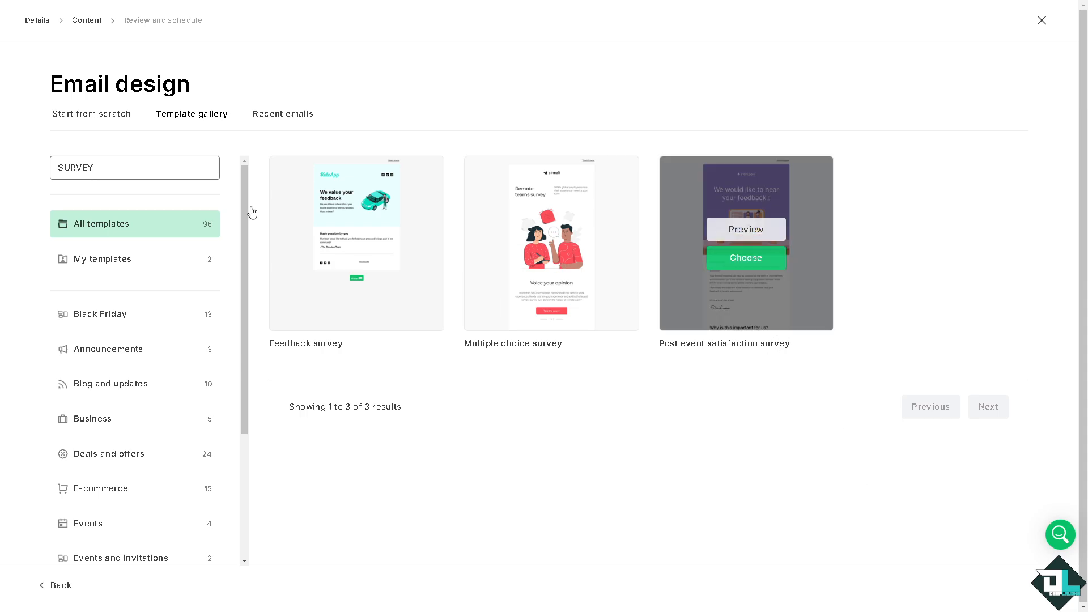
pyautogui.moveTo(710, 255)
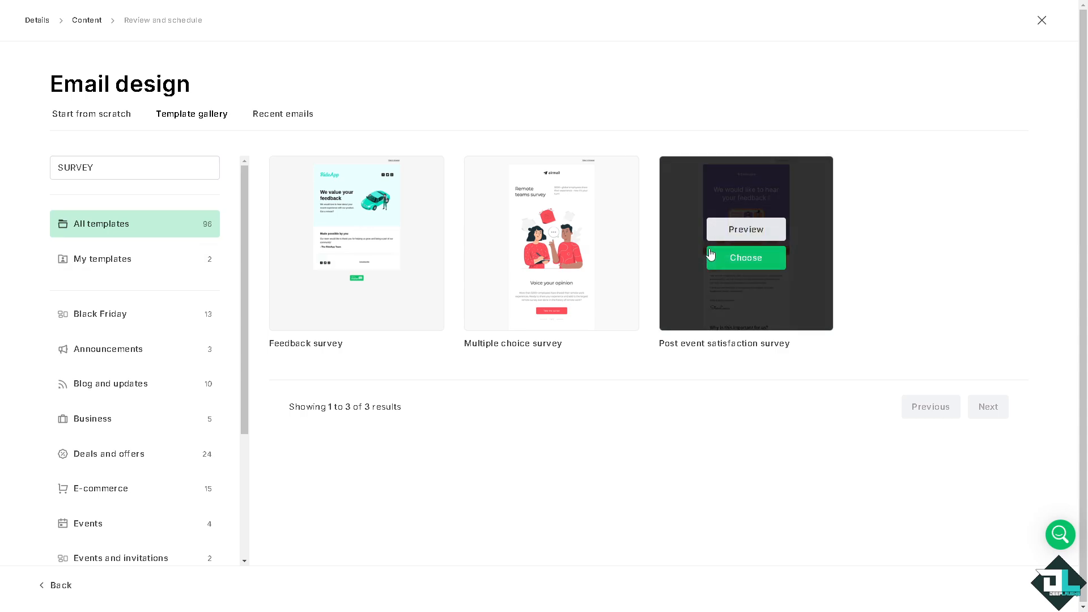
pyautogui.click(754, 231)
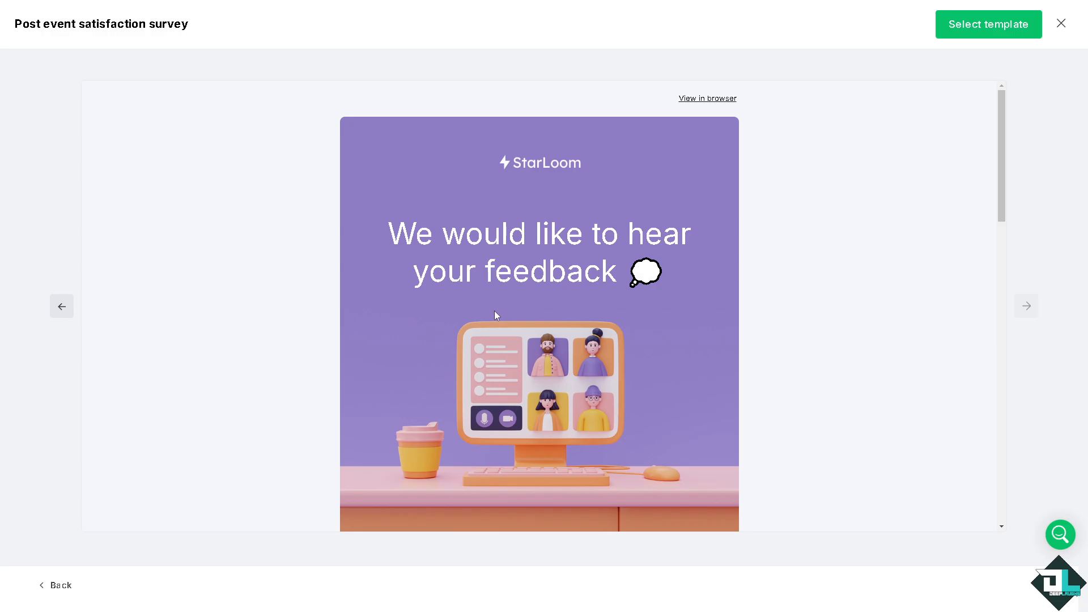
pyautogui.scroll(-5, 496, 313)
pyautogui.scroll(-12, 495, 313)
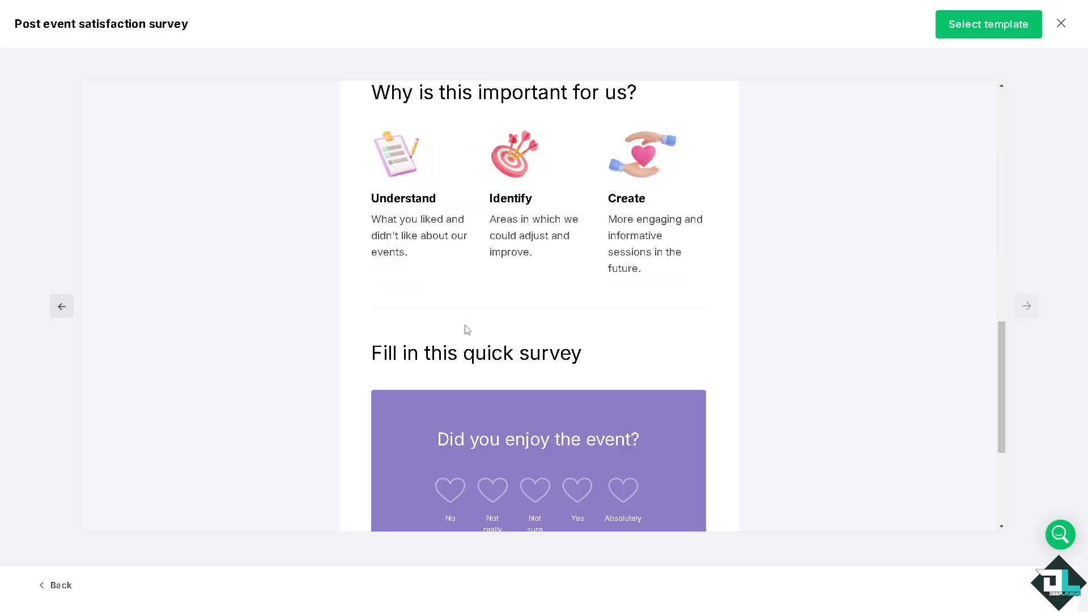
pyautogui.scroll(15, 485, 315)
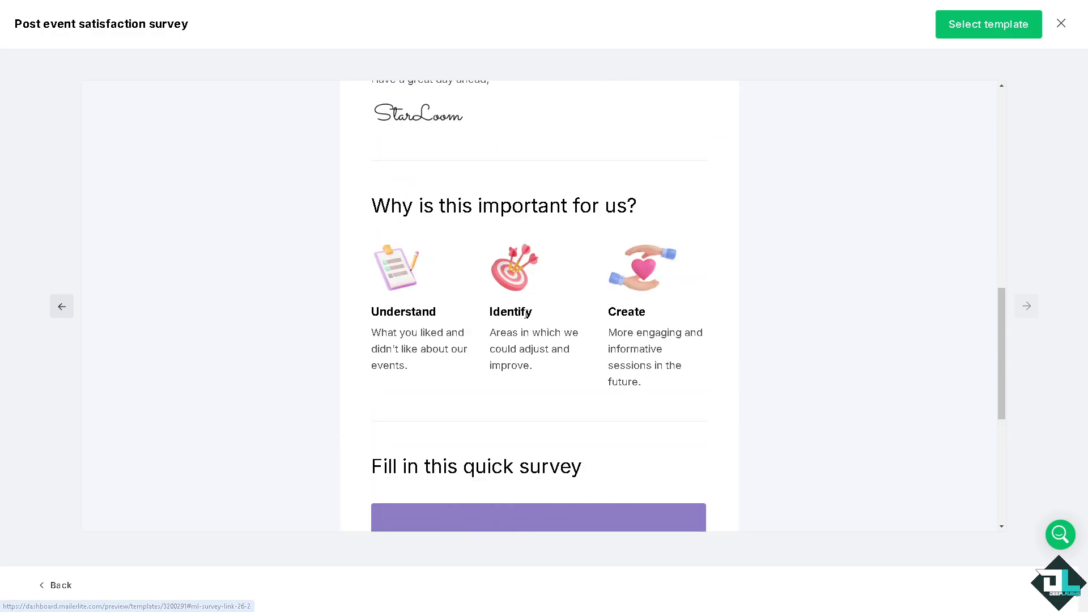
pyautogui.scroll(-9, 598, 205)
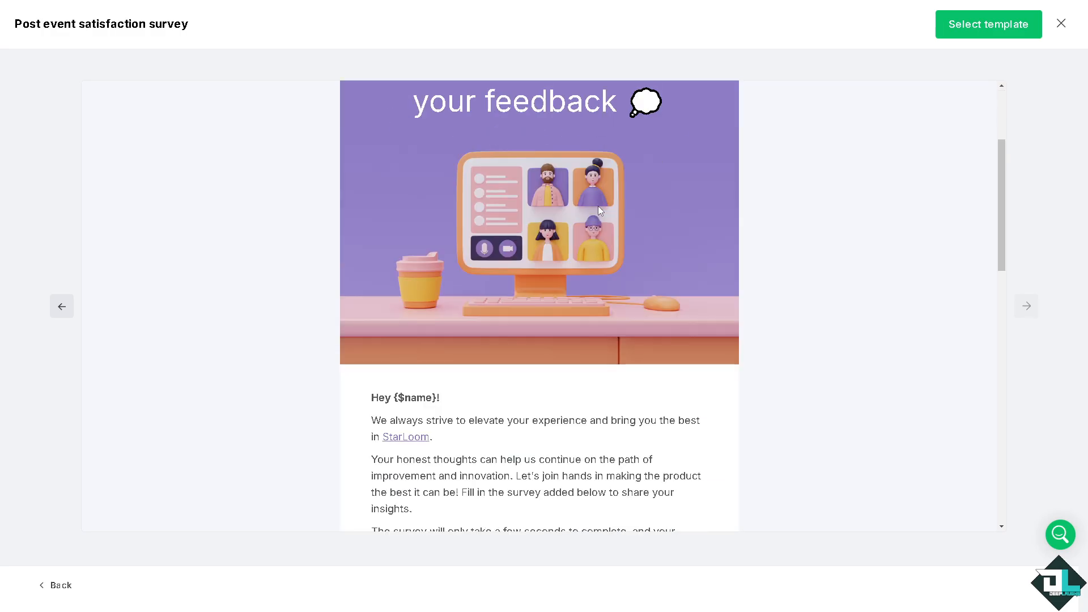
pyautogui.scroll(-3, 807, 168)
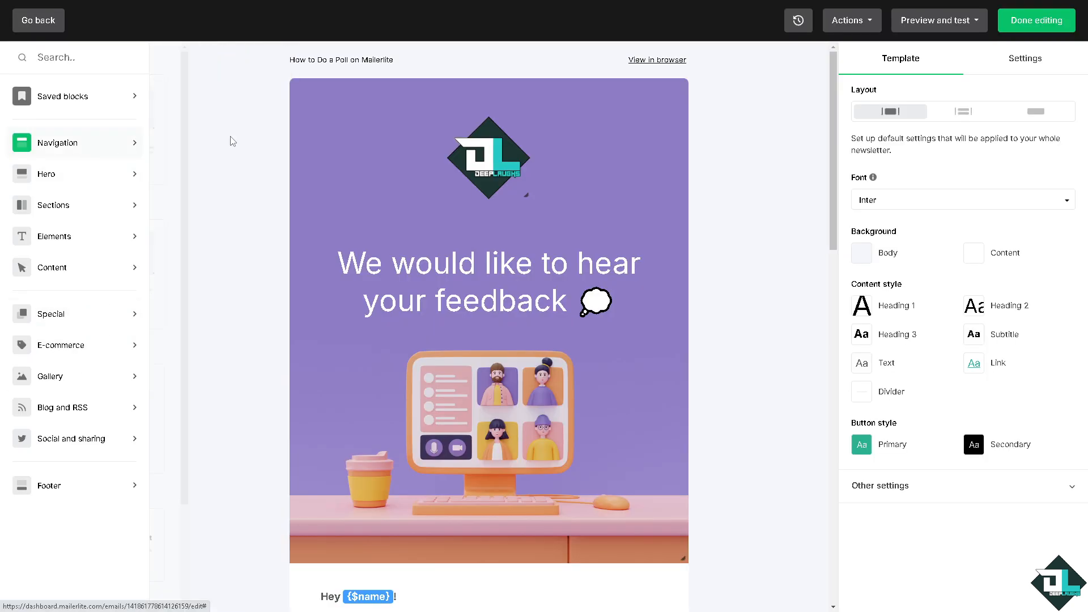
# Replace the hero heading's words before the thought bubble emoji with "How to Do a Poll on Mailerlite" and make them bold
pyautogui.scroll(-4, 578, 356)
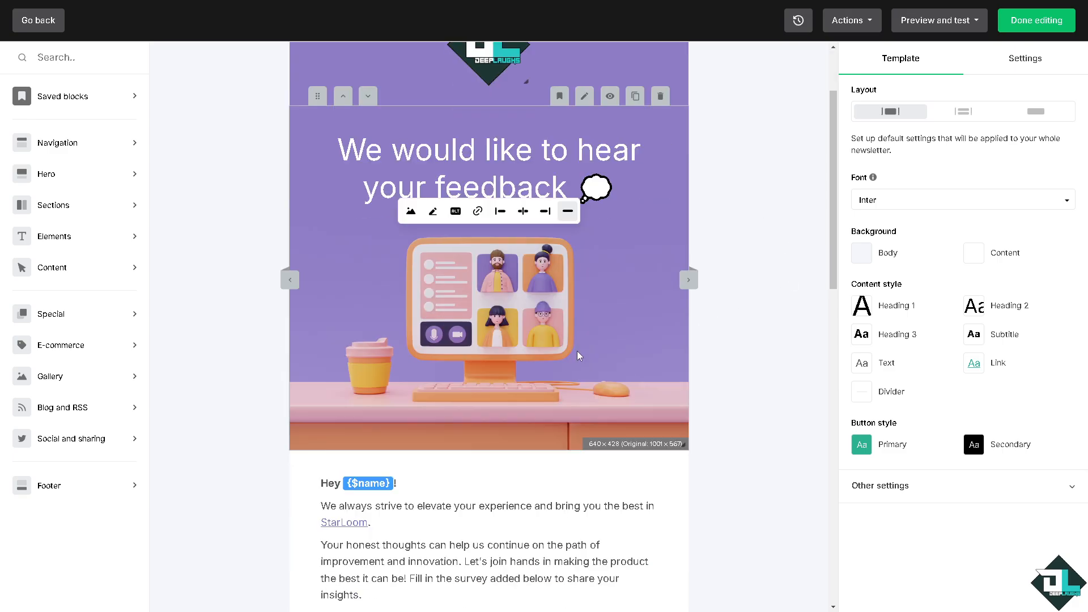
pyautogui.scroll(-3, 578, 356)
pyautogui.scroll(7, 576, 352)
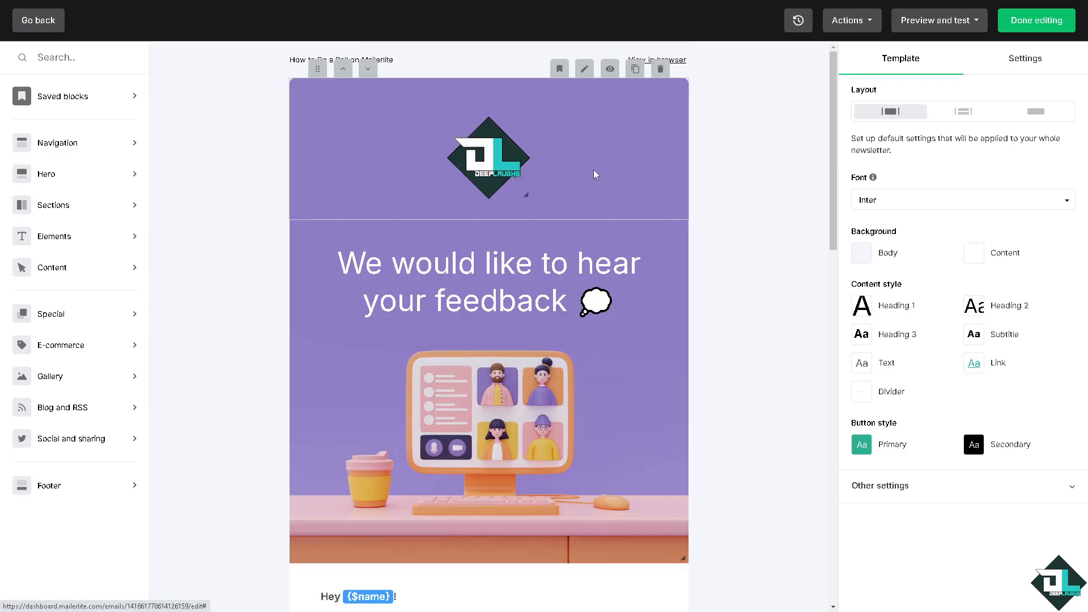
pyautogui.doubleClick(436, 264)
pyautogui.click(575, 300)
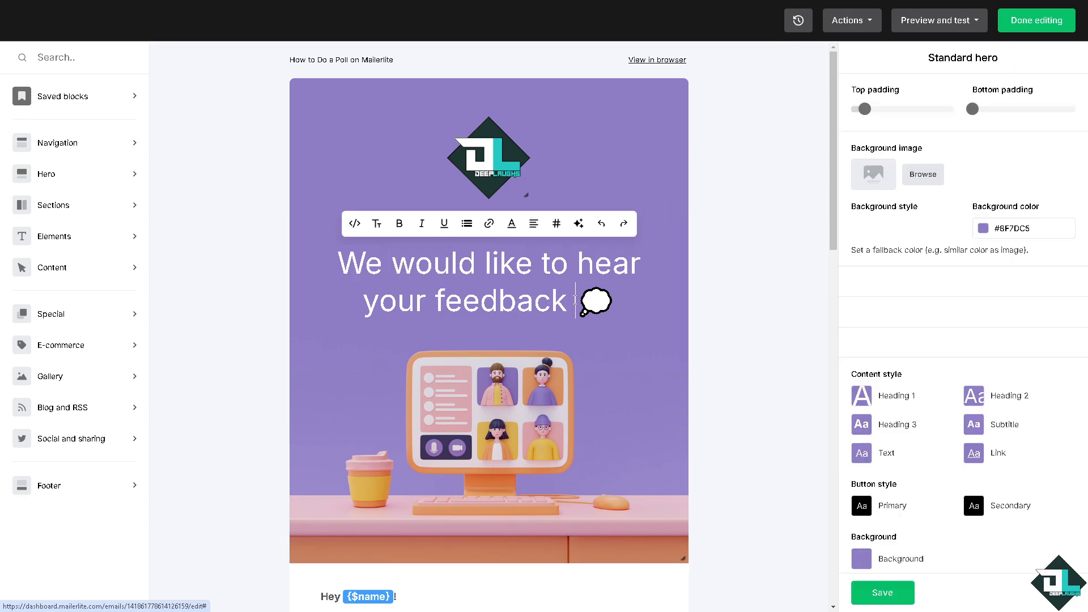
pyautogui.moveTo(568, 301); pyautogui.dragTo(273, 258)
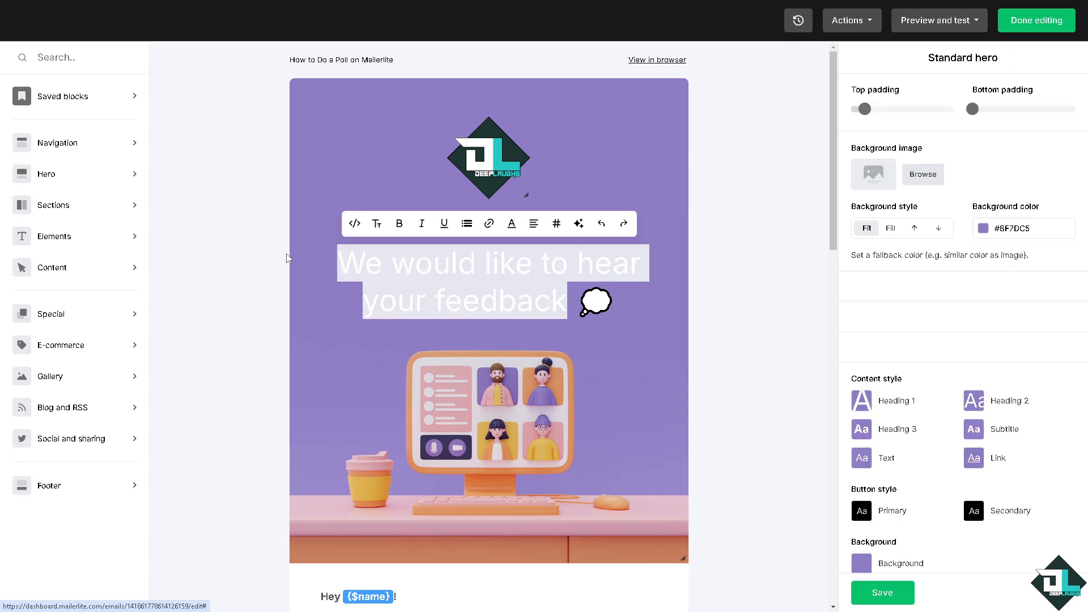
pyautogui.write('How to Do a Poll on Mailerlite')
pyautogui.click(479, 279)
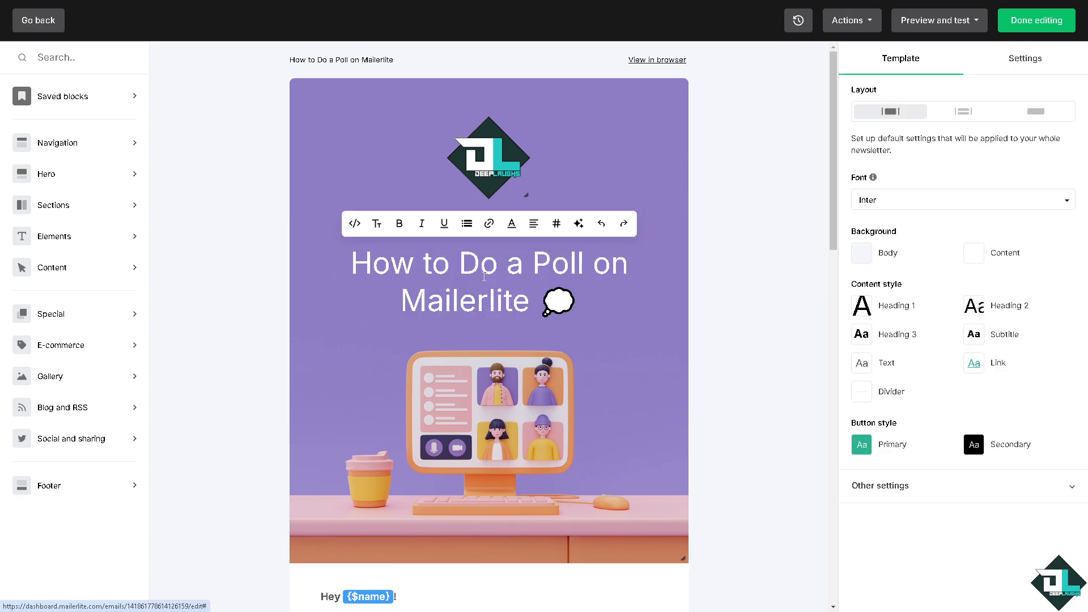
pyautogui.moveTo(533, 304); pyautogui.dragTo(334, 259)
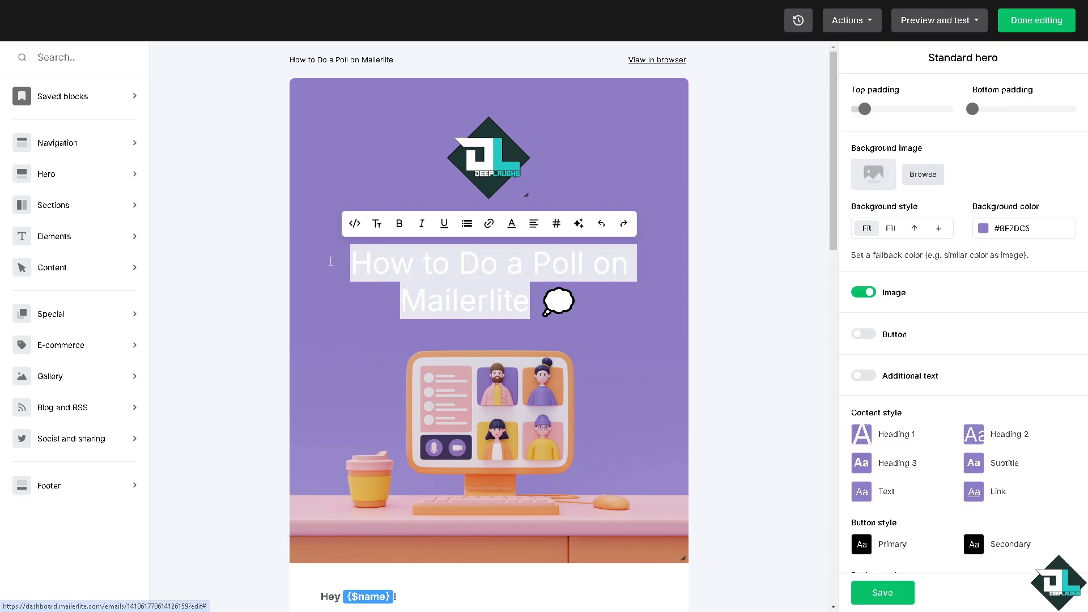
pyautogui.click(400, 224)
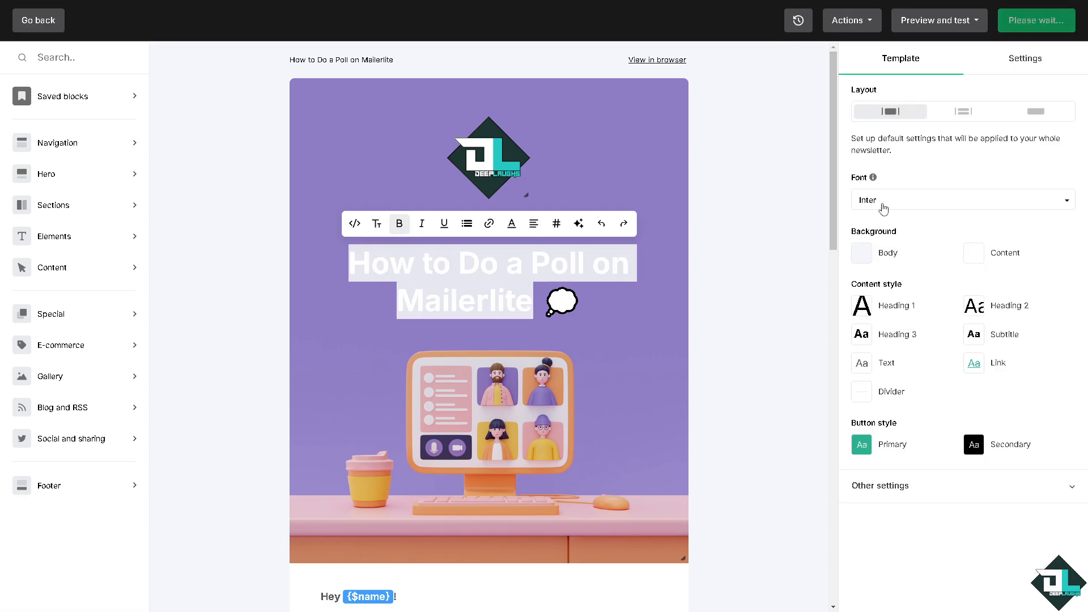
# Set the default font of the whole newsletter template to Anton
pyautogui.click(956, 202)
pyautogui.scroll(-5, 953, 278)
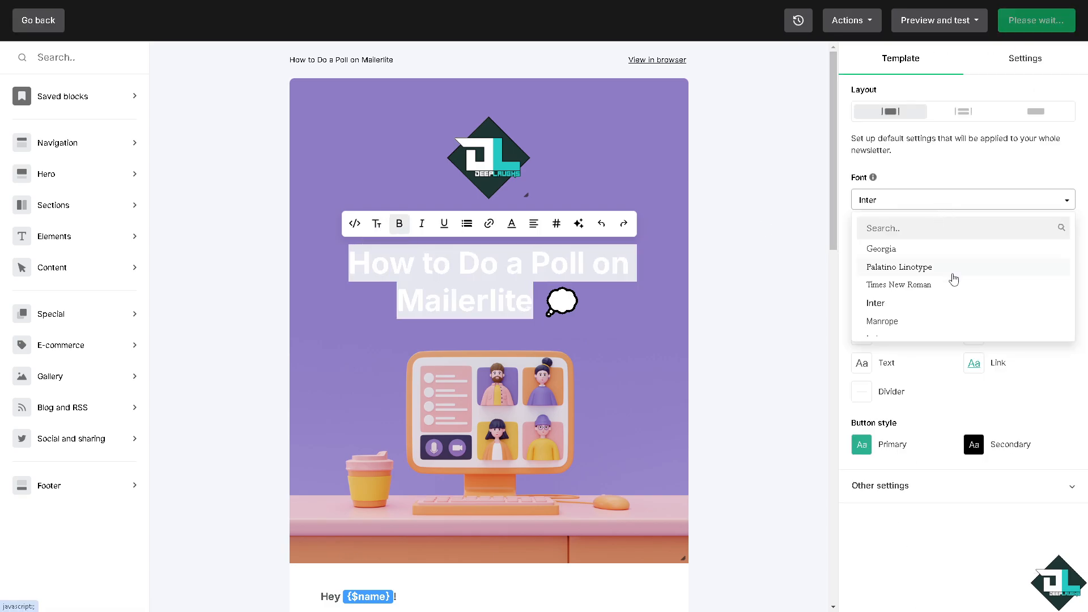
pyautogui.scroll(-5, 953, 279)
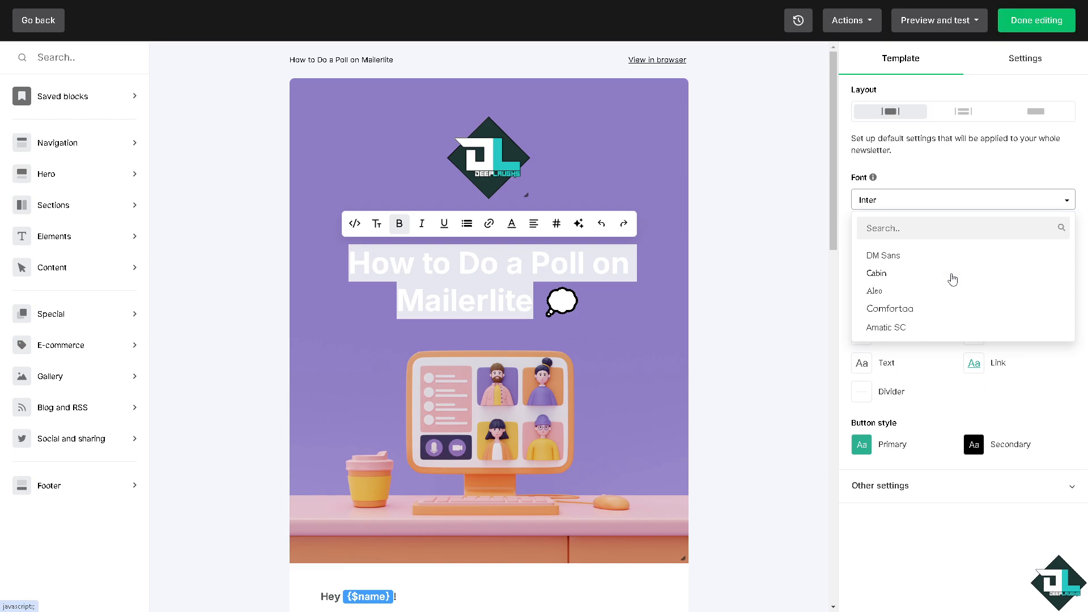
pyautogui.scroll(-10, 951, 279)
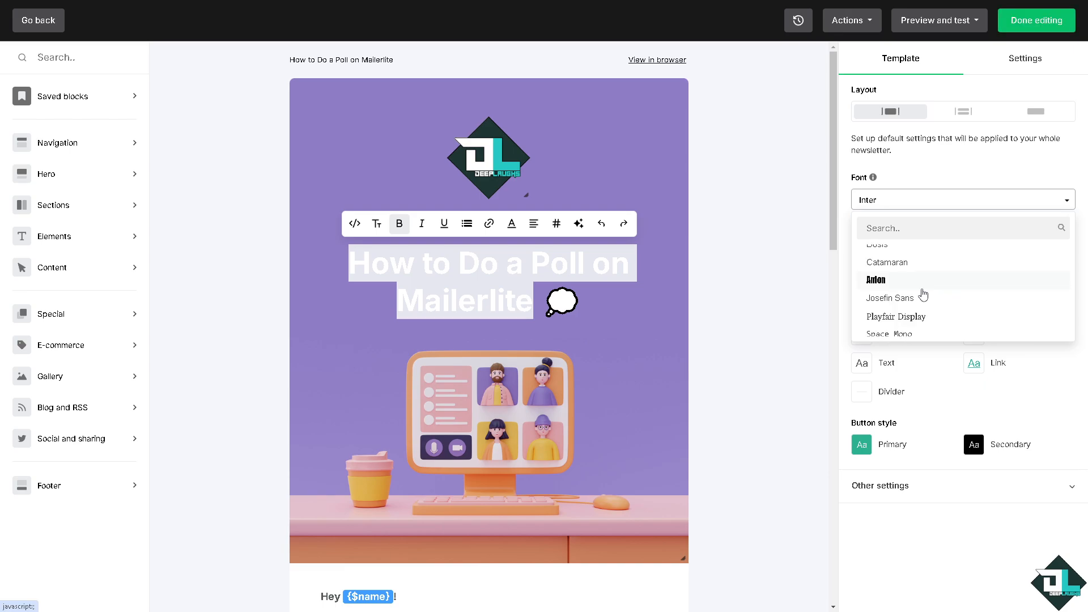
pyautogui.click(911, 281)
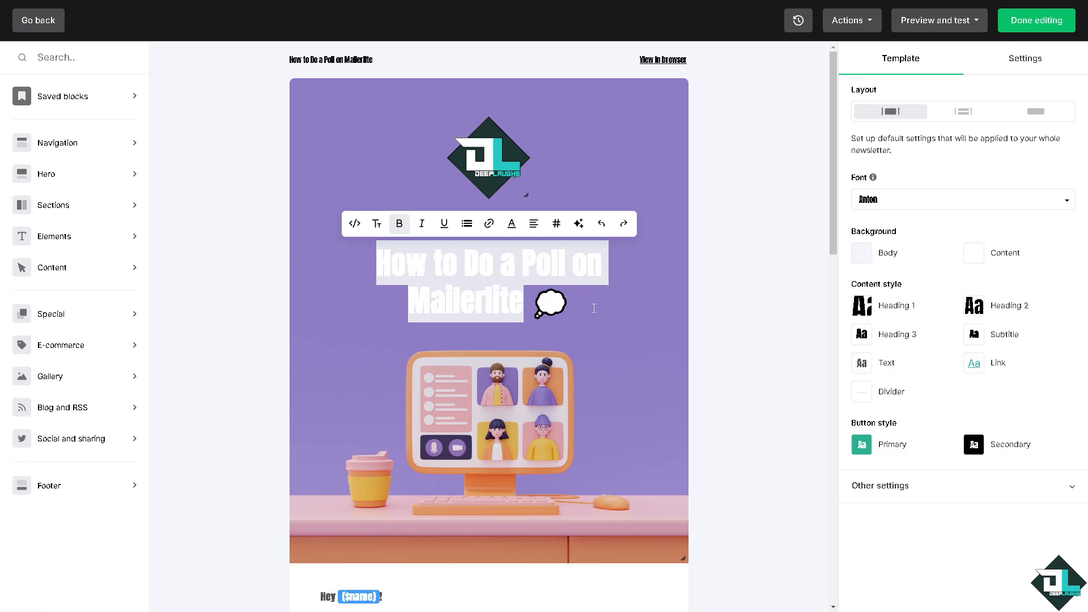
# Recolour the hero heading "How to Do a Poll on Mailerlite" green, without an underline
pyautogui.click(594, 308)
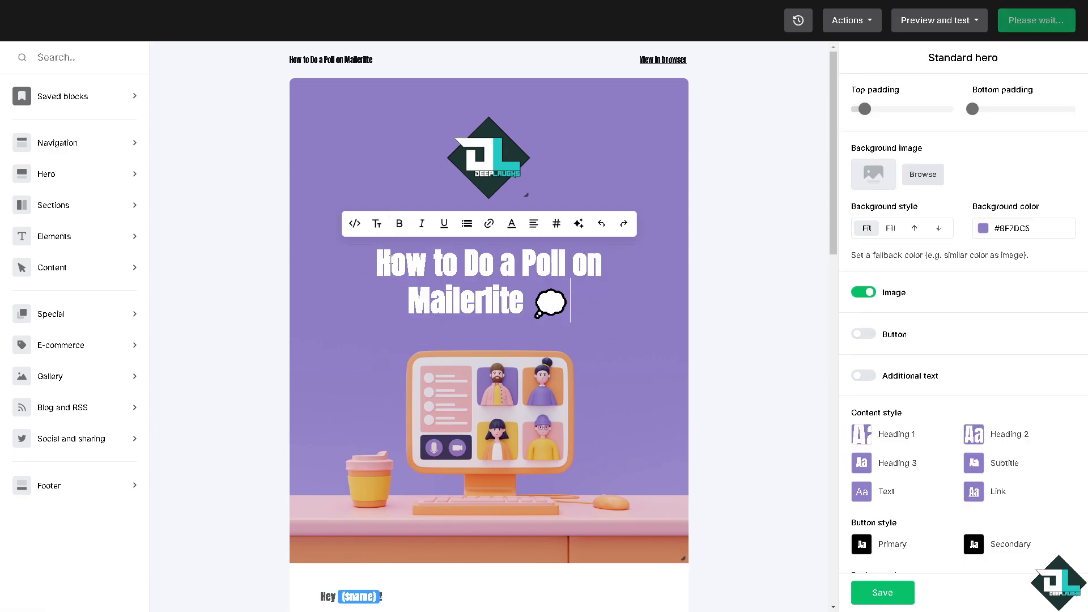
pyautogui.tripleClick(391, 262)
pyautogui.click(444, 223)
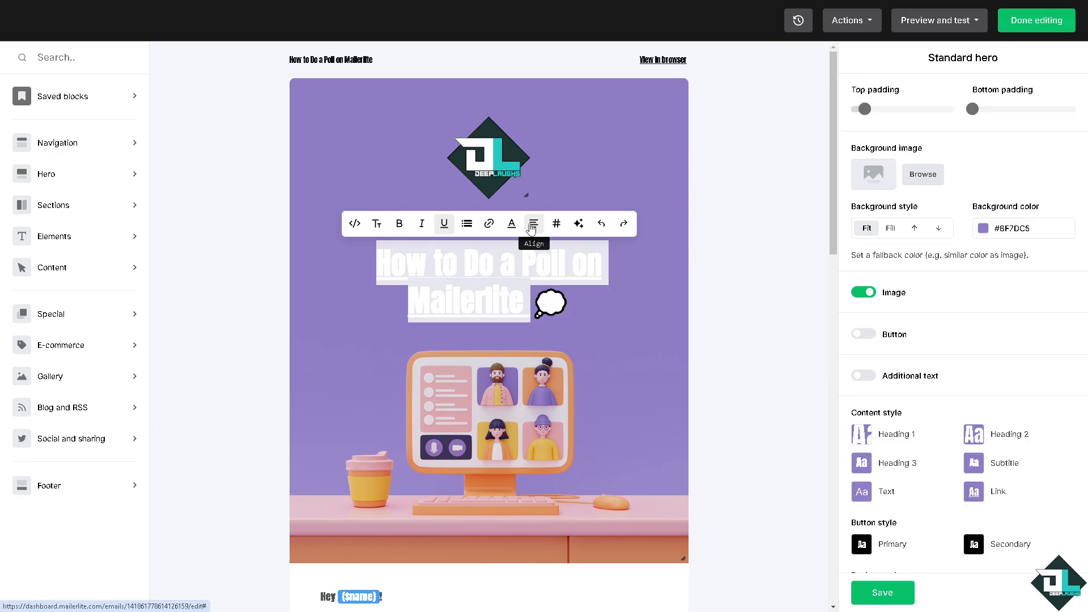
pyautogui.click(511, 225)
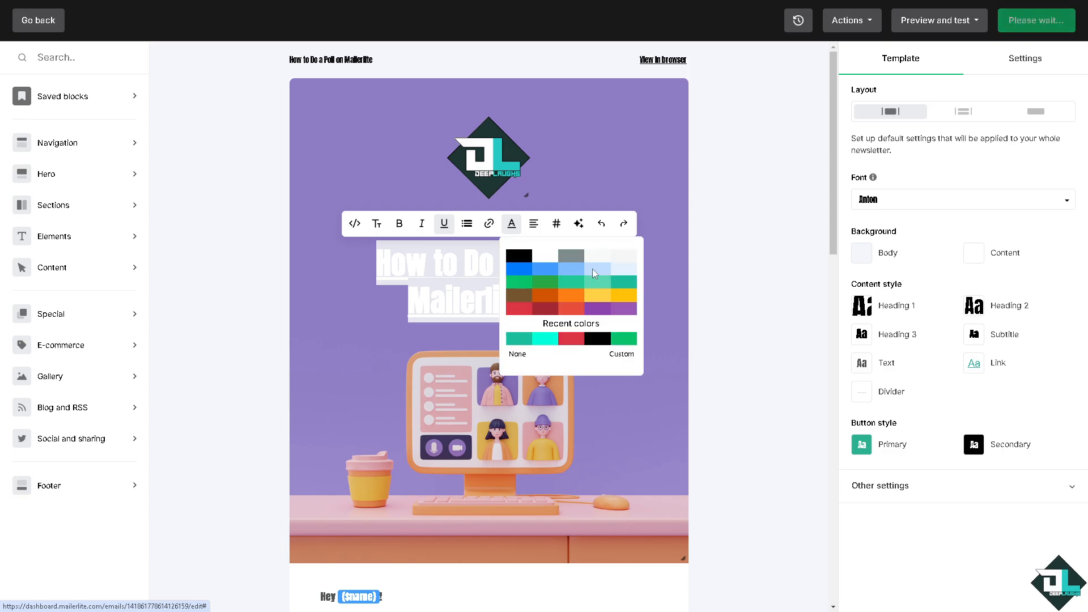
pyautogui.click(601, 281)
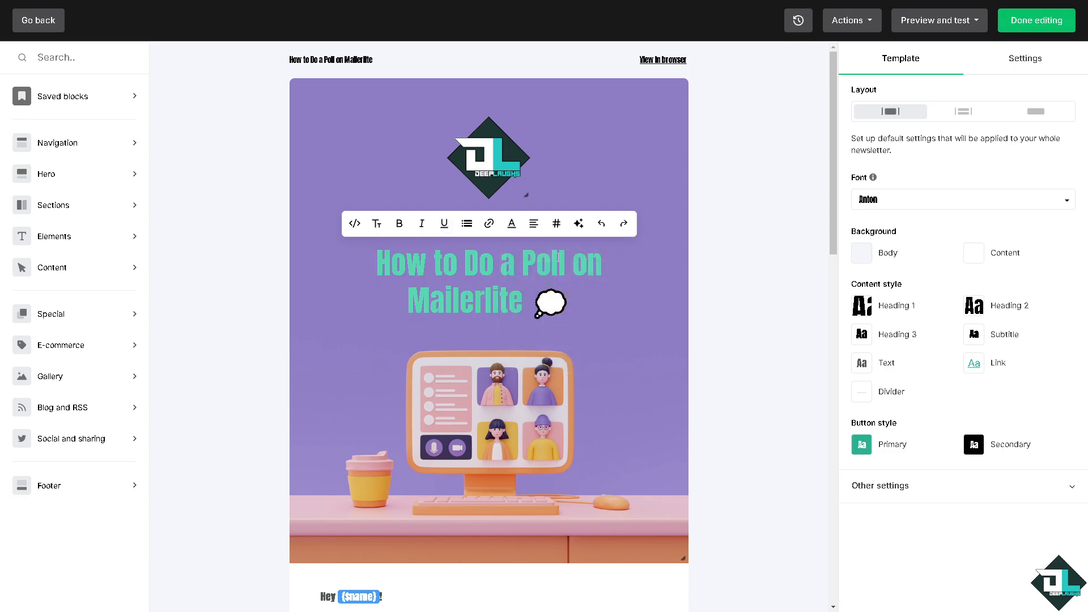
pyautogui.moveTo(378, 263); pyautogui.dragTo(524, 299)
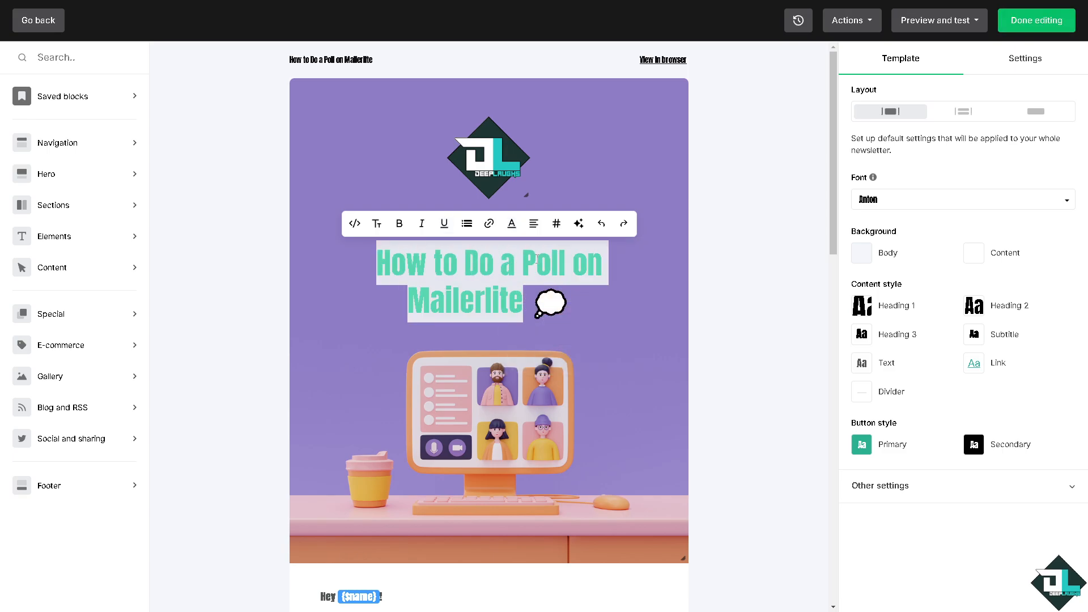
pyautogui.click(511, 224)
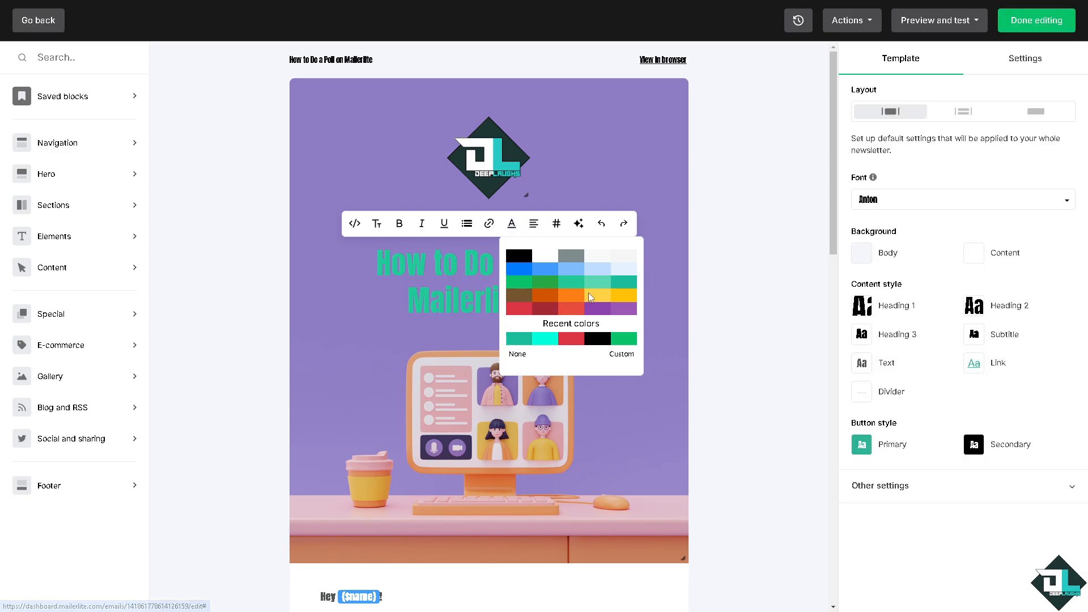
pyautogui.click(405, 292)
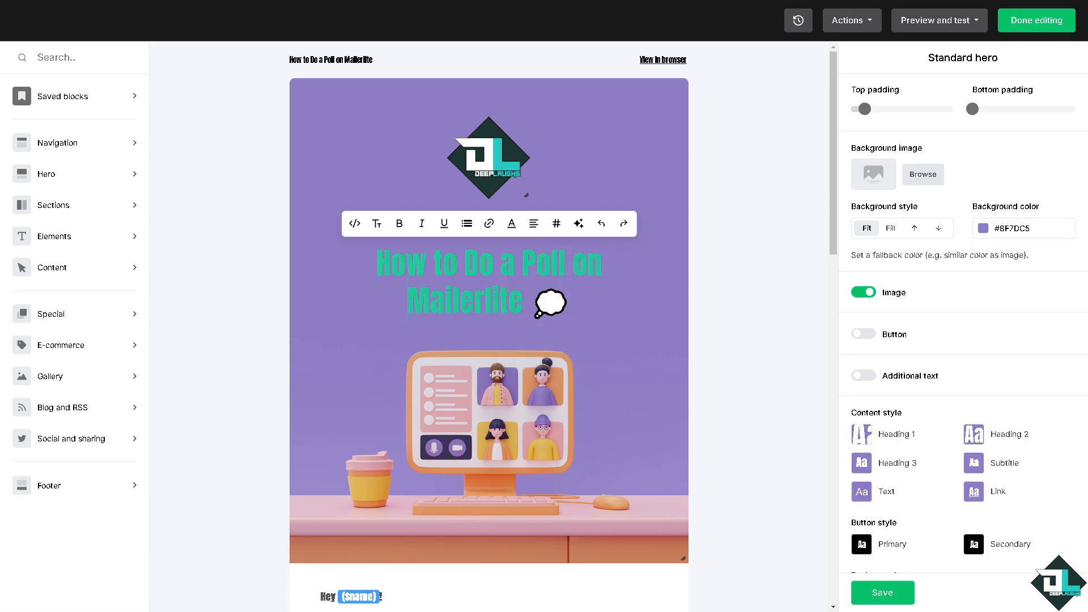
# Replace the hero's computer illustration with the stored "how to do a poll on mailerlite" thumbnail image
pyautogui.click(493, 400)
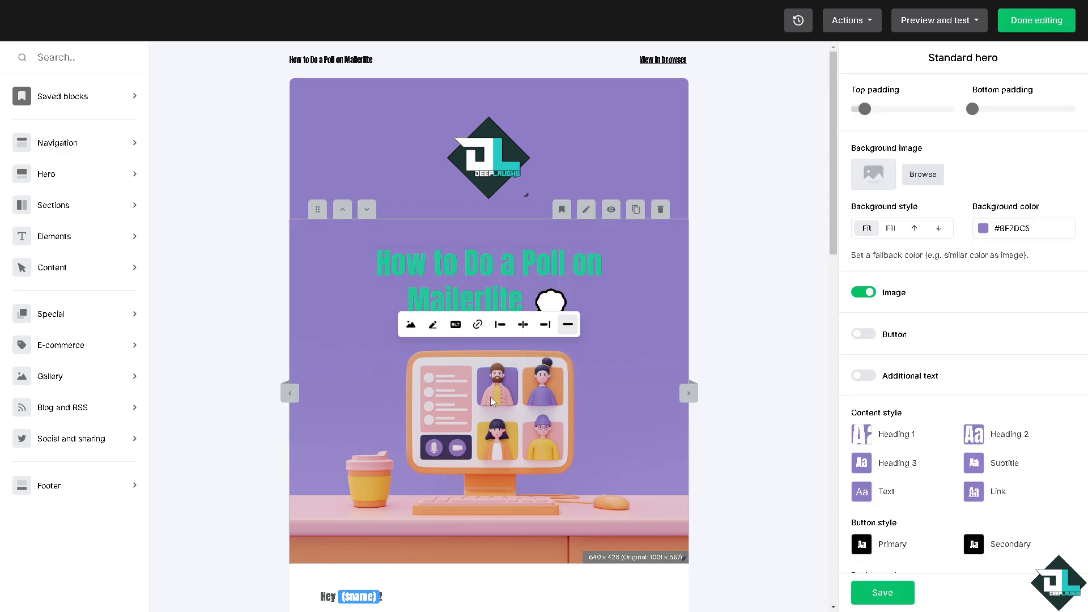
pyautogui.click(410, 326)
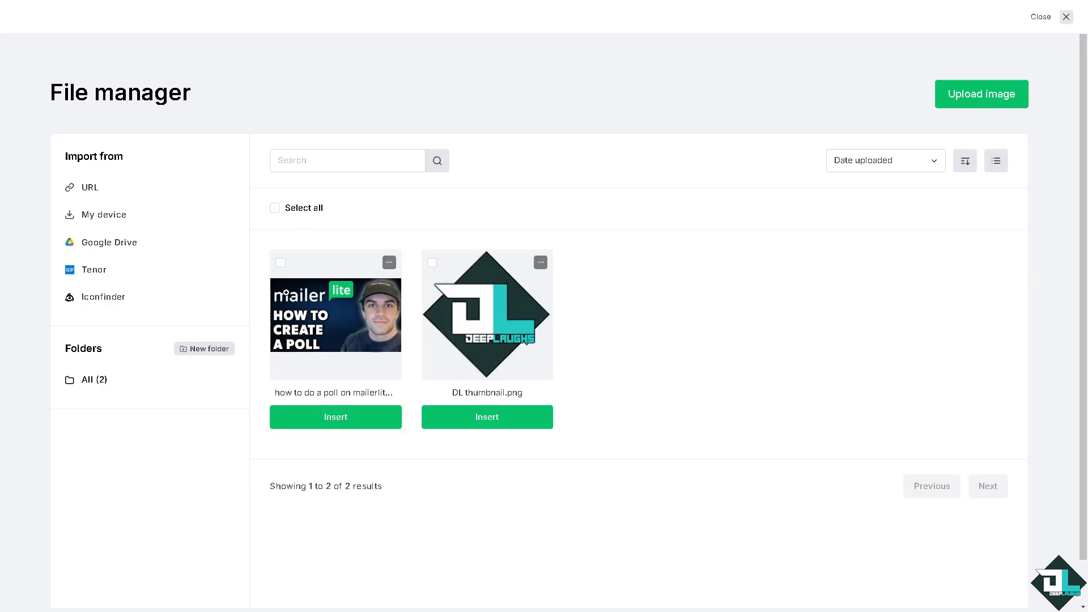
pyautogui.click(281, 262)
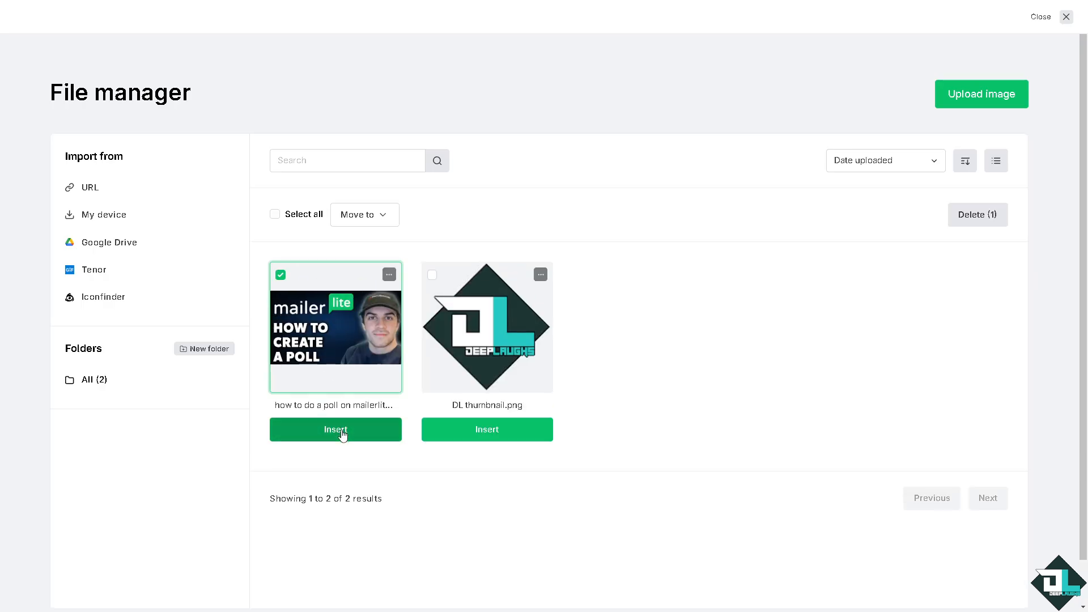
pyautogui.click(340, 431)
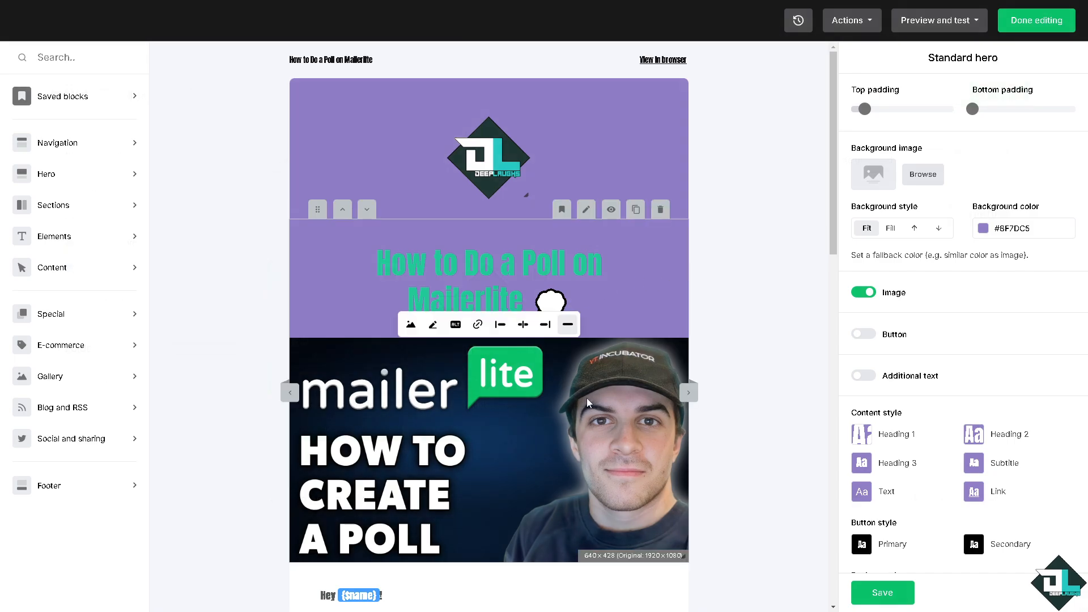
# Look through the variables offered for the greeting's name placeholder and select the message paragraphs below the greeting
pyautogui.scroll(-2, 352, 386)
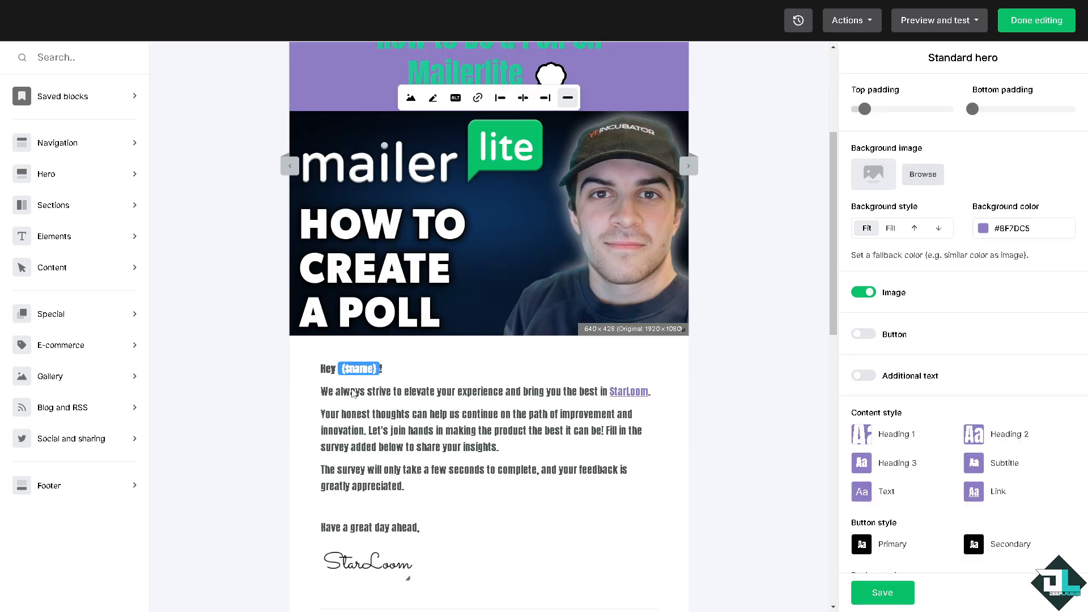
pyautogui.click(374, 369)
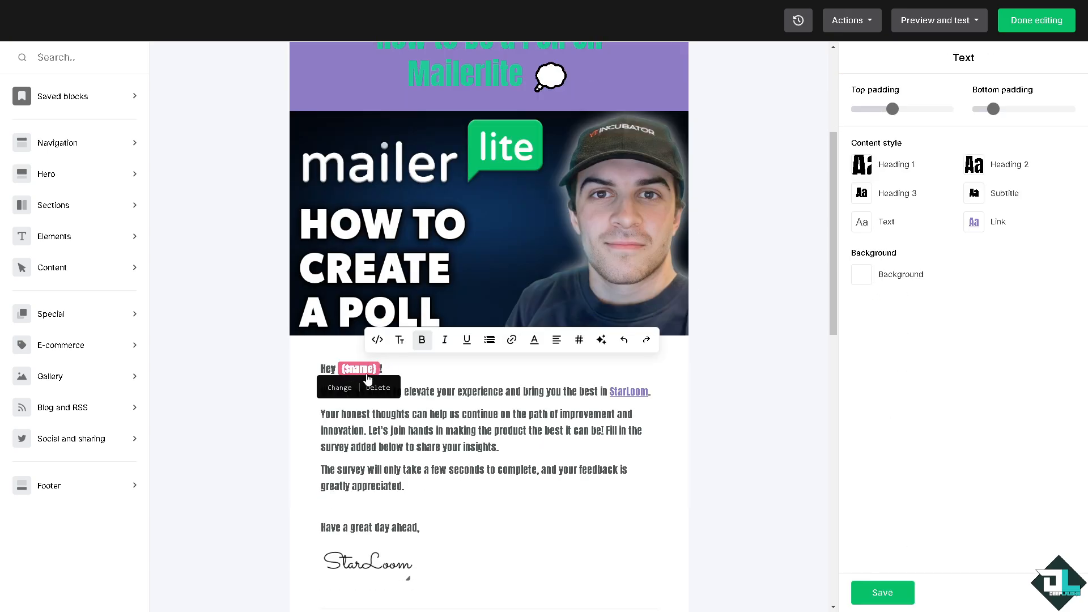
pyautogui.click(347, 388)
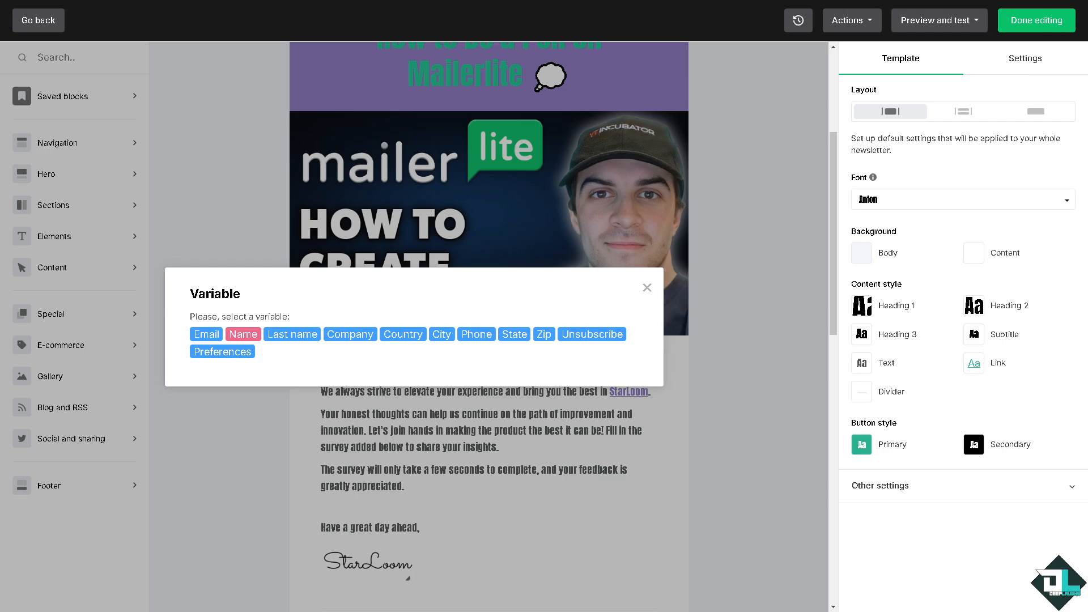
pyautogui.click(647, 288)
pyautogui.click(376, 389)
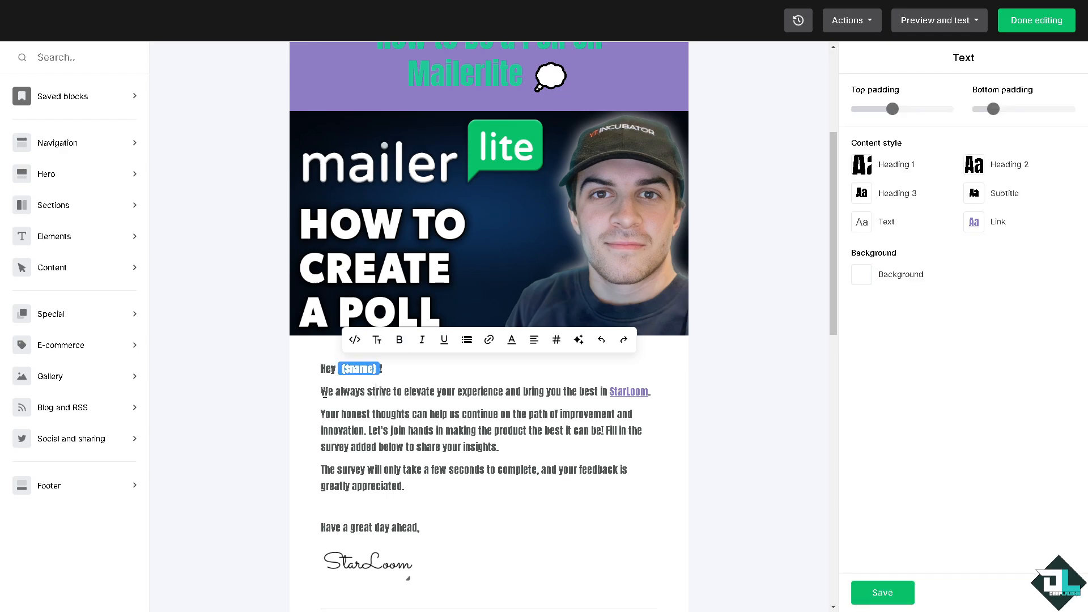
pyautogui.moveTo(322, 391); pyautogui.dragTo(436, 484)
pyautogui.scroll(-2, 398, 398)
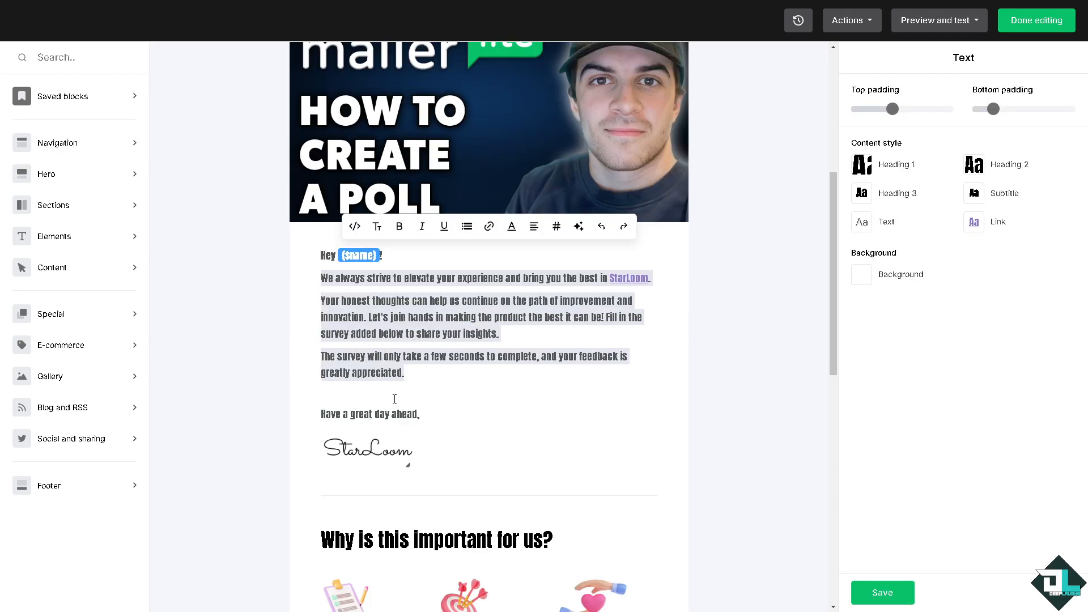
# Try to replace the digital signature with a hand-drawn "Deep Laughs" and save the block
pyautogui.click(374, 406)
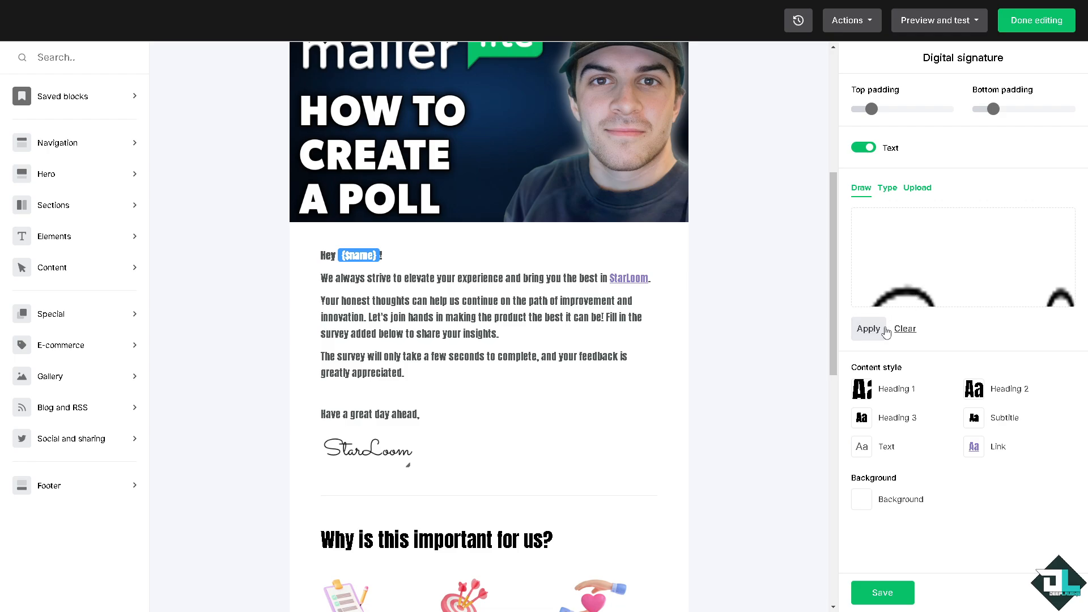
pyautogui.click(906, 331)
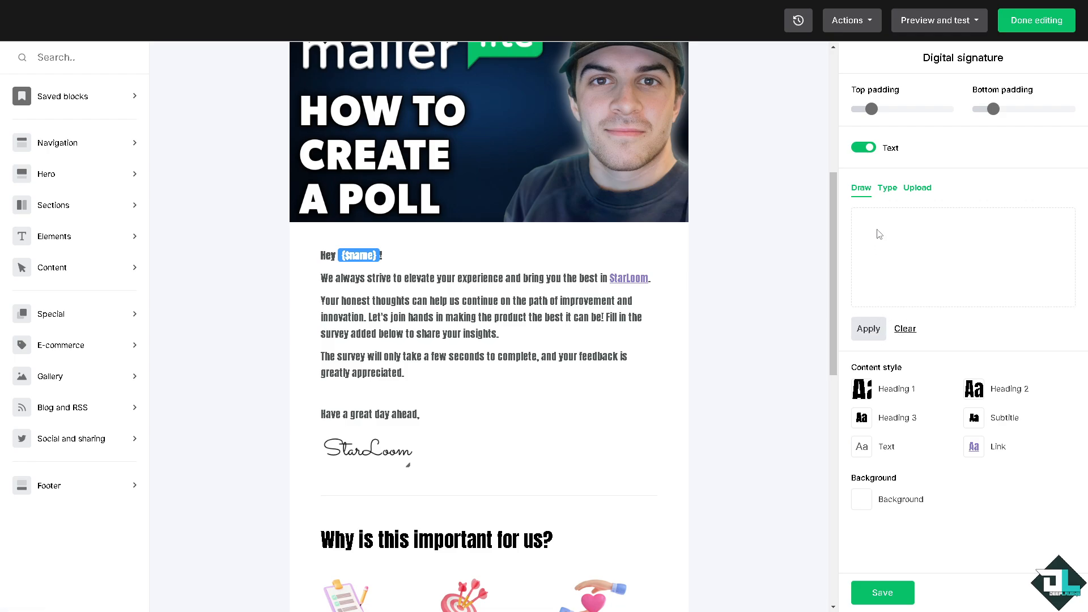
pyautogui.moveTo(873, 232); pyautogui.dragTo(891, 306)
pyautogui.moveTo(868, 243); pyautogui.dragTo(908, 306)
pyautogui.moveTo(888, 257)
pyautogui.mouseDown()
pyautogui.moveTo(935, 300)
pyautogui.moveTo(936, 280)
pyautogui.moveTo(934, 303)
pyautogui.mouseUp()
pyautogui.moveTo(958, 265)
pyautogui.mouseDown()
pyautogui.moveTo(970, 297)
pyautogui.moveTo(947, 286)
pyautogui.moveTo(960, 303)
pyautogui.mouseUp()
pyautogui.moveTo(991, 217)
pyautogui.mouseDown()
pyautogui.moveTo(1005, 280)
pyautogui.moveTo(1015, 250)
pyautogui.moveTo(1012, 276)
pyautogui.moveTo(1027, 276)
pyautogui.moveTo(1046, 246)
pyautogui.moveTo(1037, 275)
pyautogui.moveTo(1048, 233)
pyautogui.moveTo(1051, 257)
pyautogui.moveTo(1071, 243)
pyautogui.moveTo(1062, 267)
pyautogui.moveTo(1072, 287)
pyautogui.mouseUp()
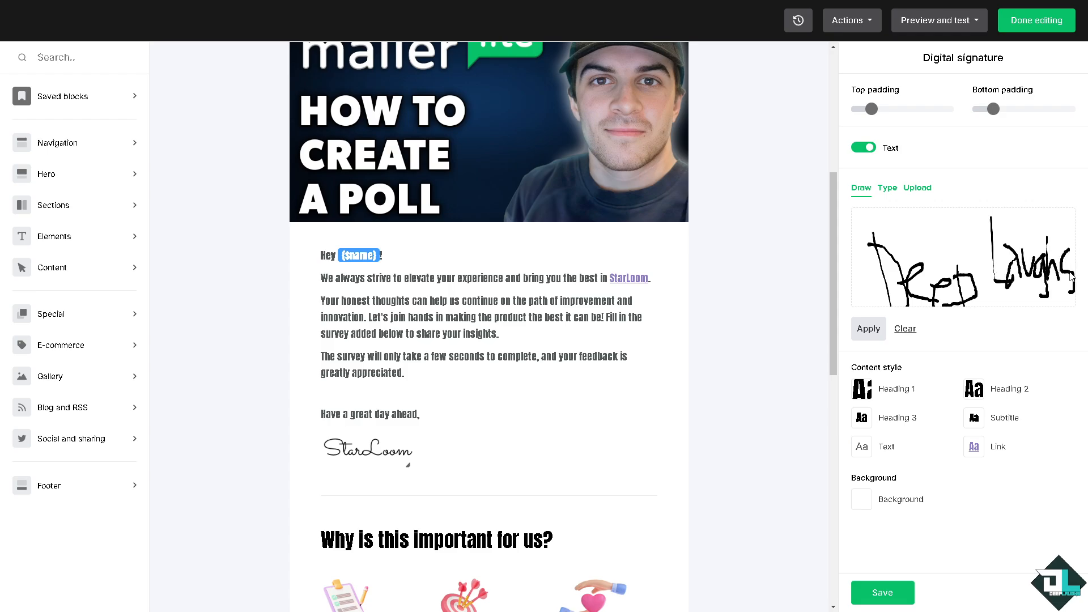
pyautogui.click(882, 592)
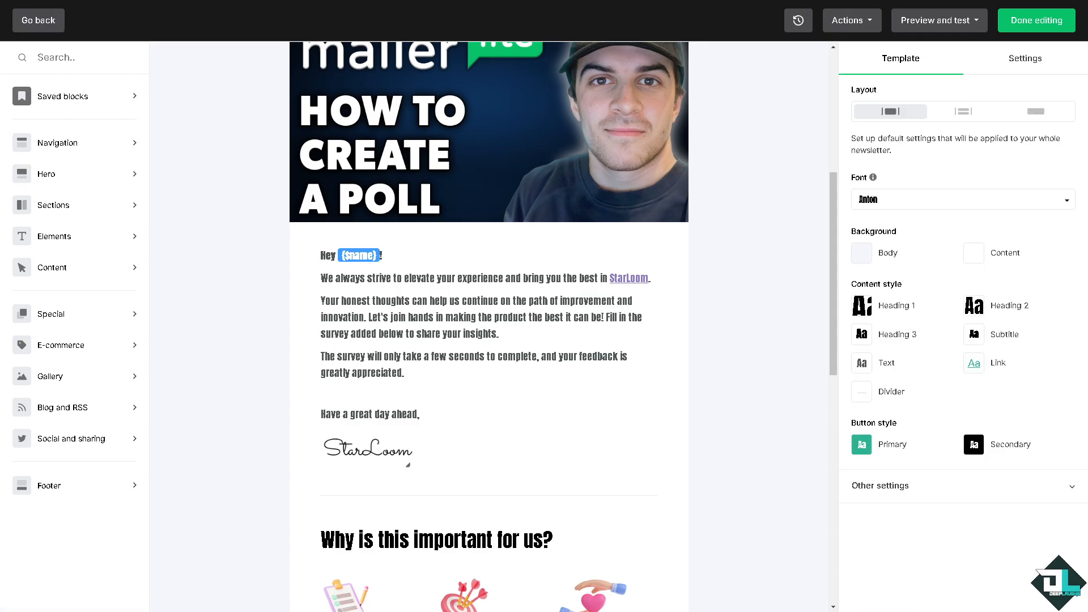
# Examine the survey block's target audience options for specified, customised and excluded recipients, and set it back to all recipients
pyautogui.scroll(-1, 397, 388)
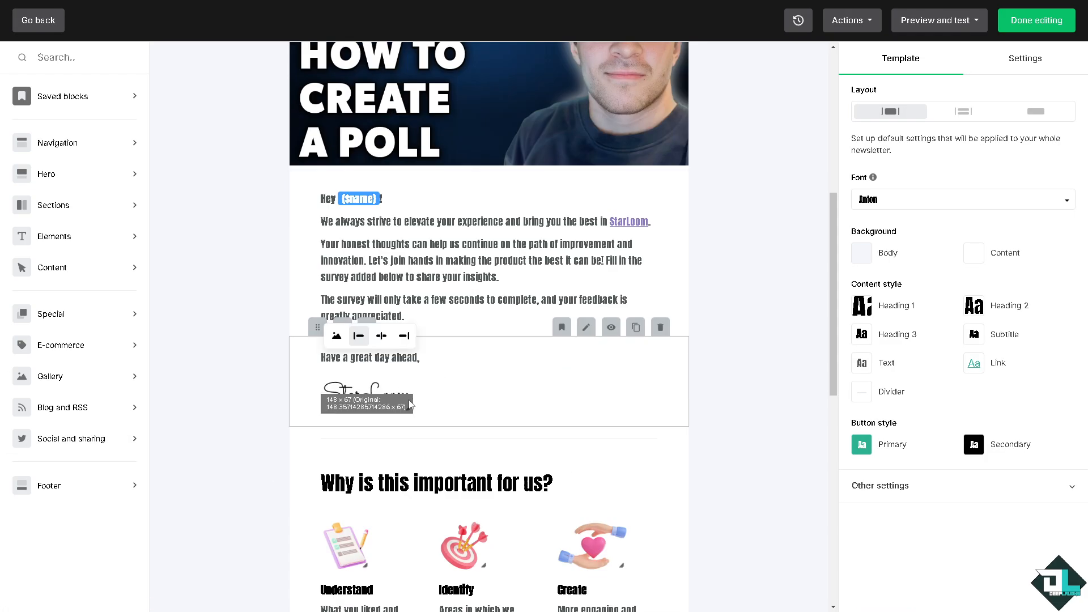
pyautogui.scroll(-2, 431, 405)
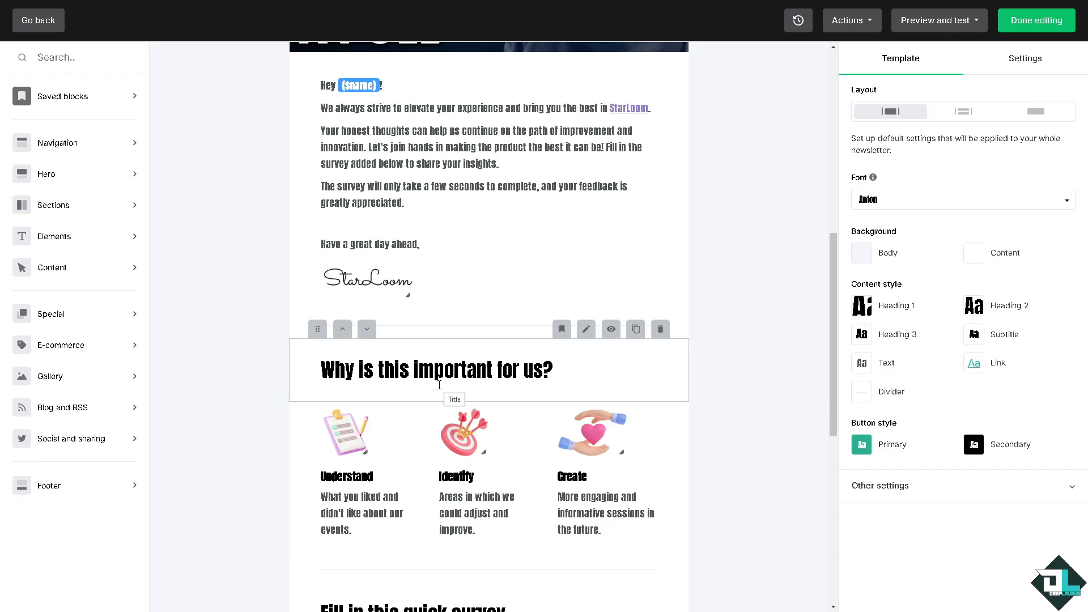
pyautogui.click(469, 374)
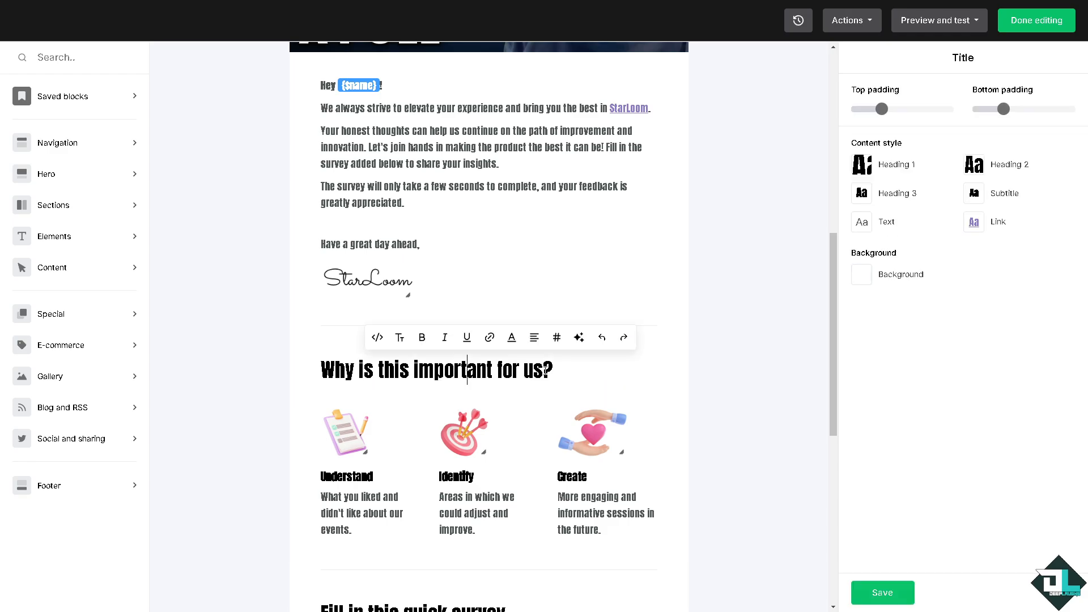
pyautogui.scroll(-1, 401, 442)
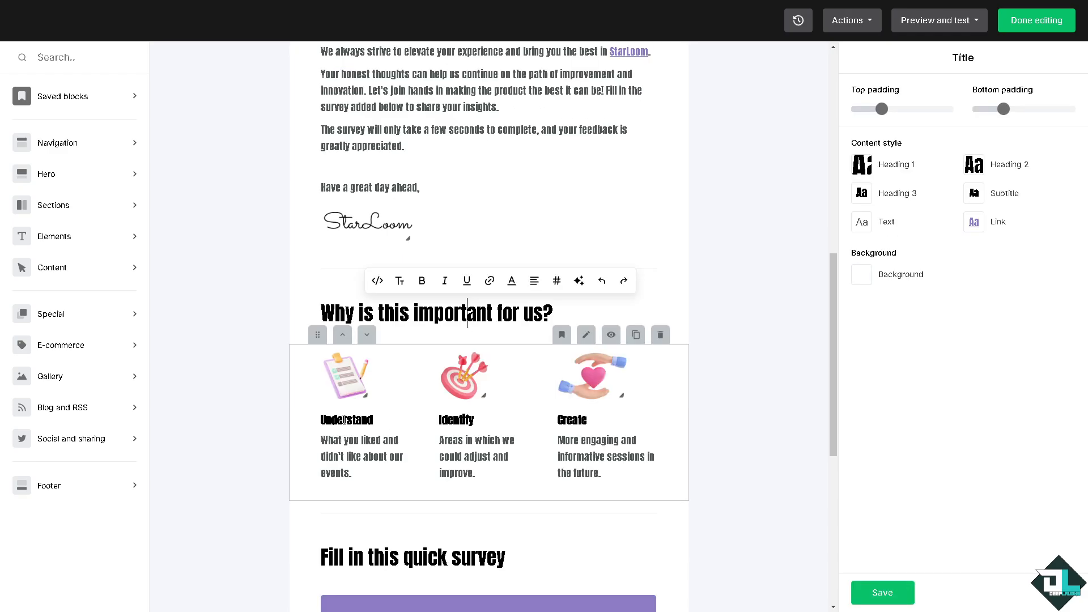
pyautogui.scroll(-2, 363, 413)
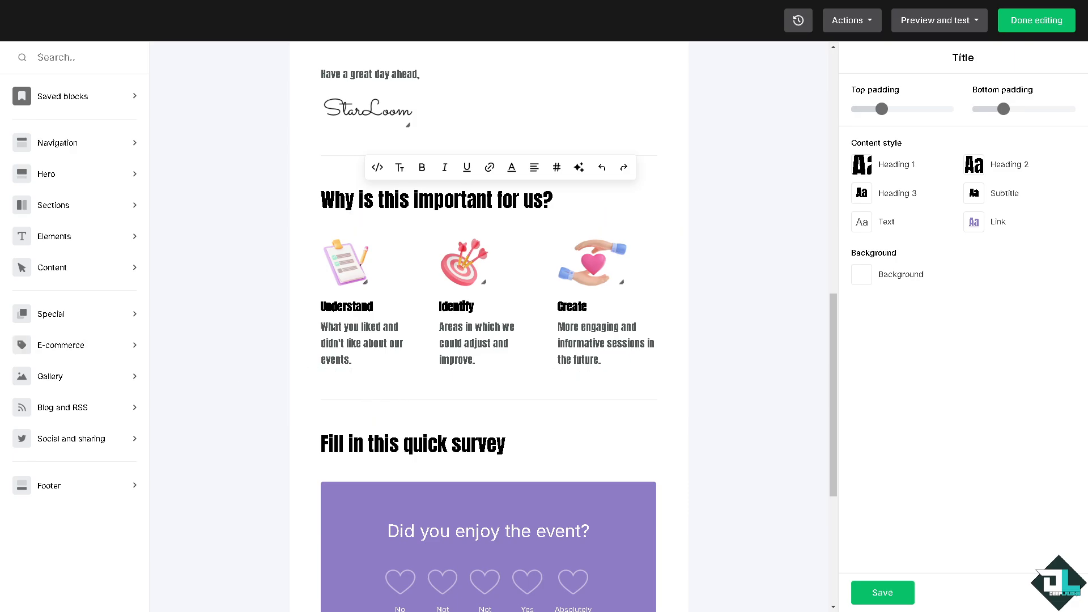
pyautogui.scroll(-4, 481, 458)
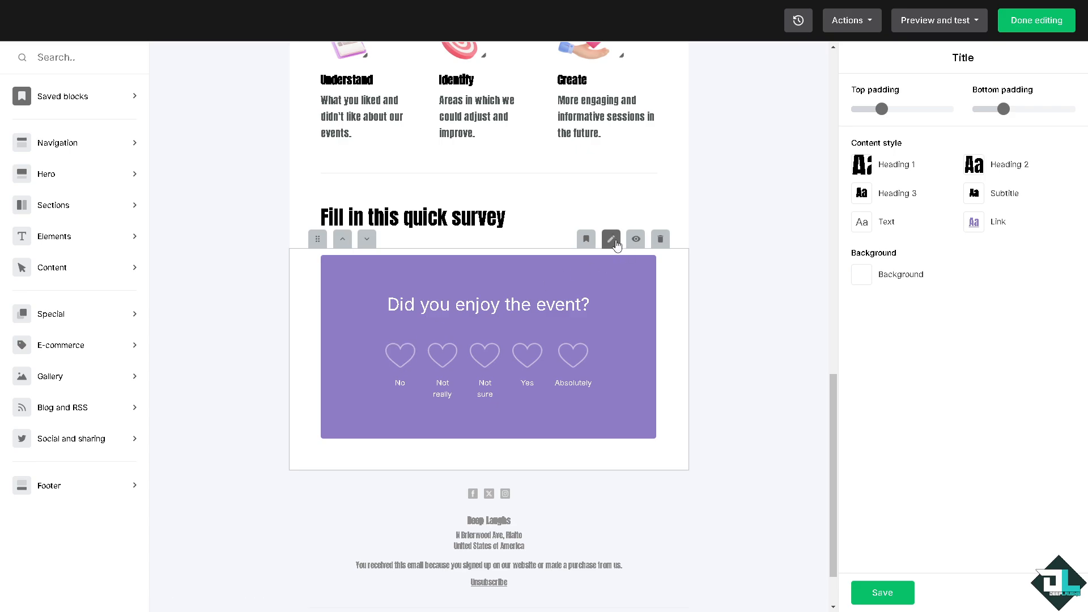
pyautogui.click(636, 240)
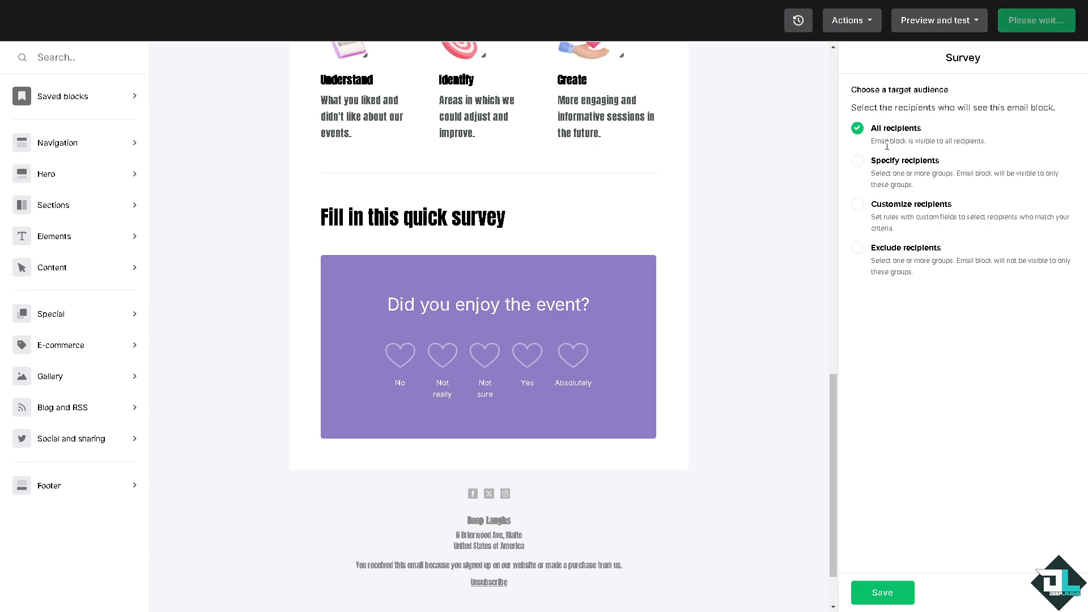
pyautogui.click(859, 165)
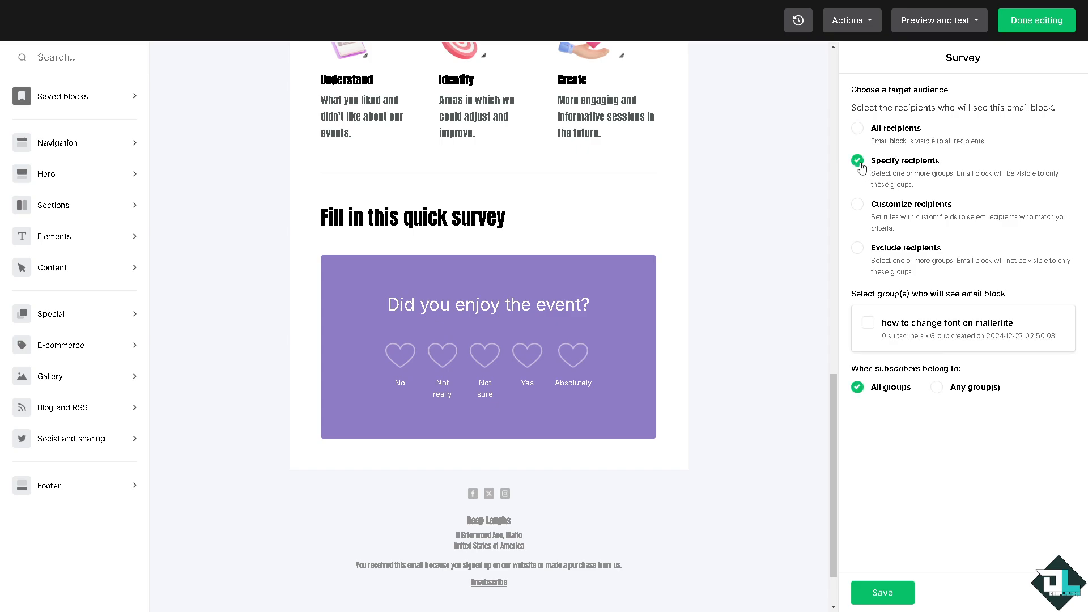
pyautogui.click(858, 208)
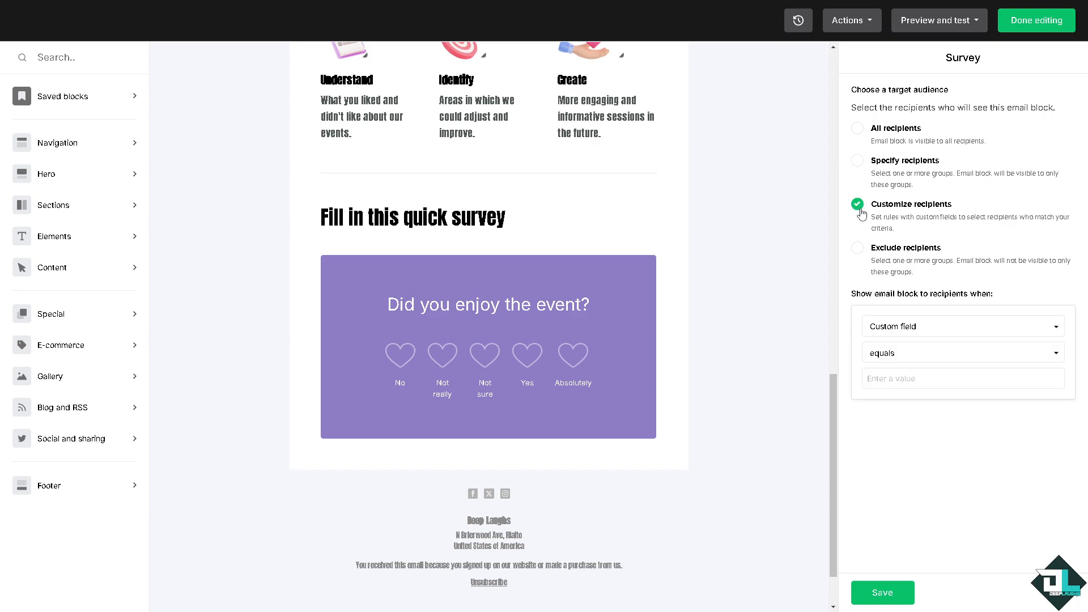
pyautogui.click(859, 252)
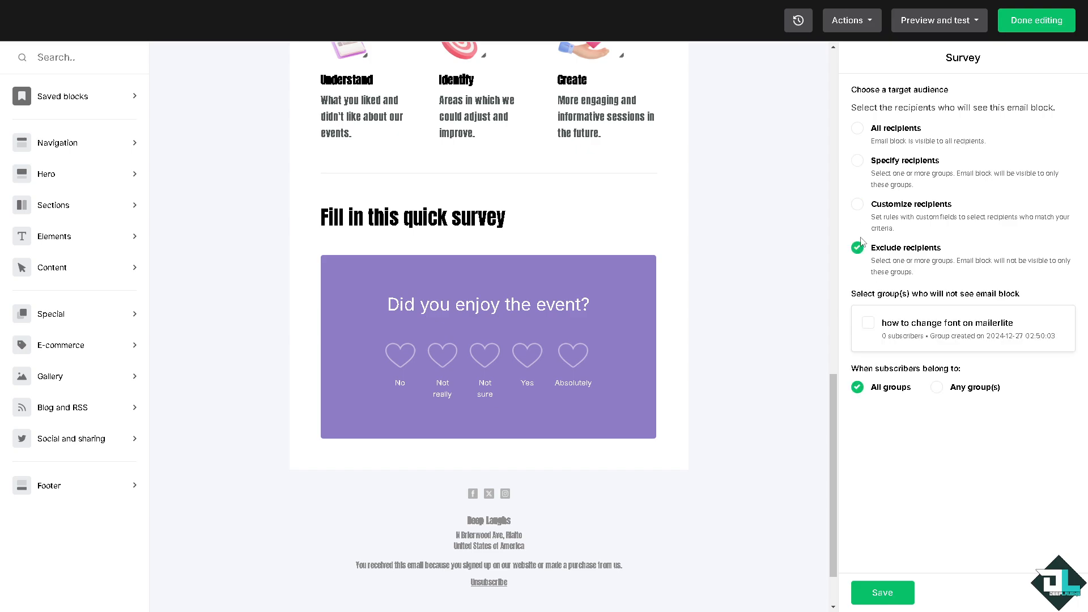
pyautogui.click(857, 130)
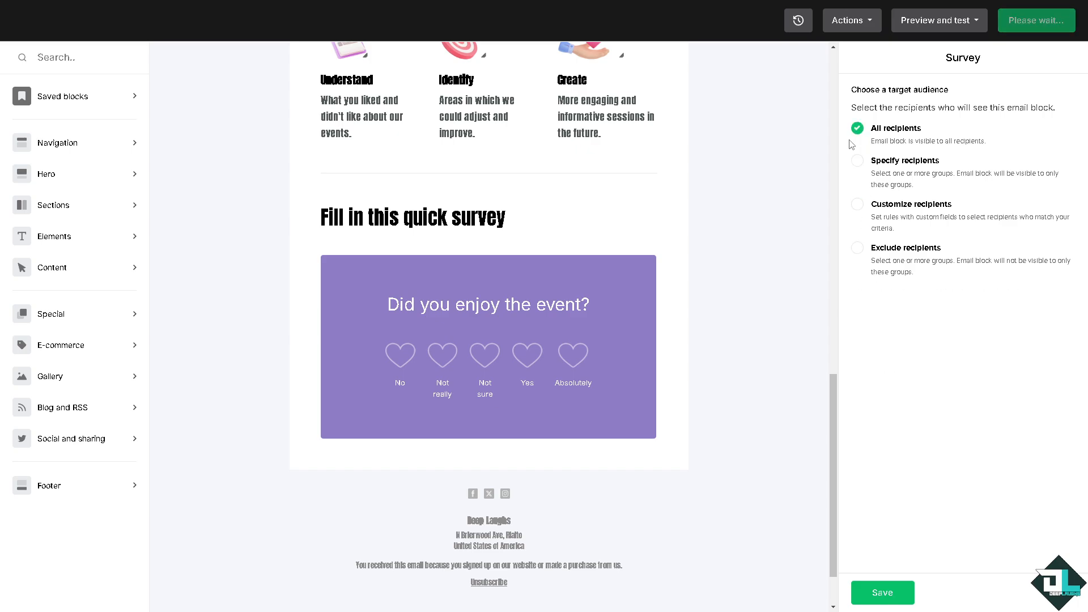
# Examine the survey block's content settings, including the text styles of its labels and question
pyautogui.click(611, 297)
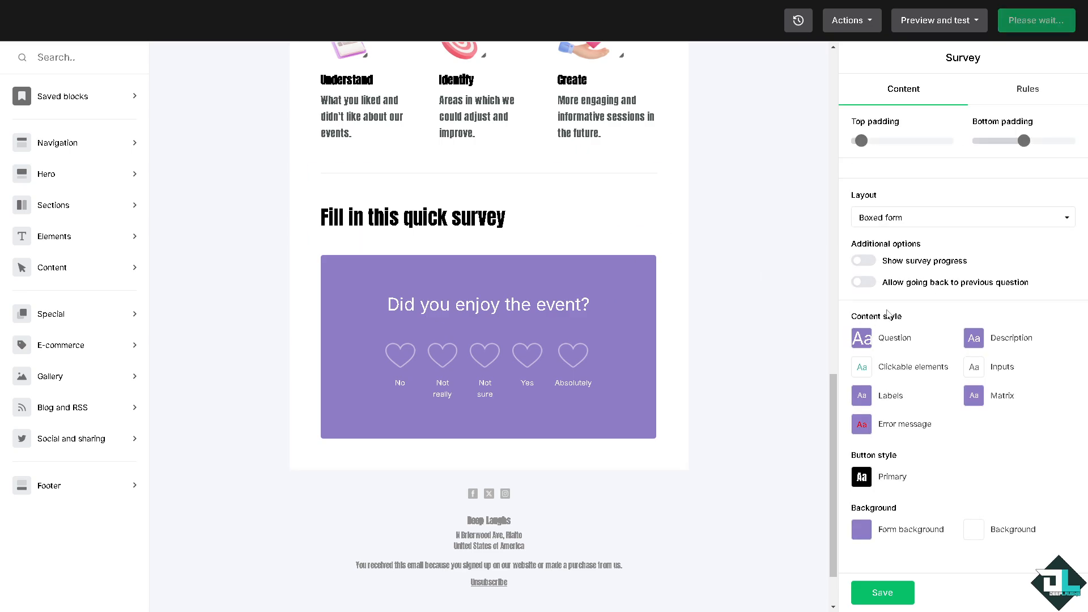
pyautogui.scroll(-2, 882, 448)
pyautogui.scroll(-1, 897, 428)
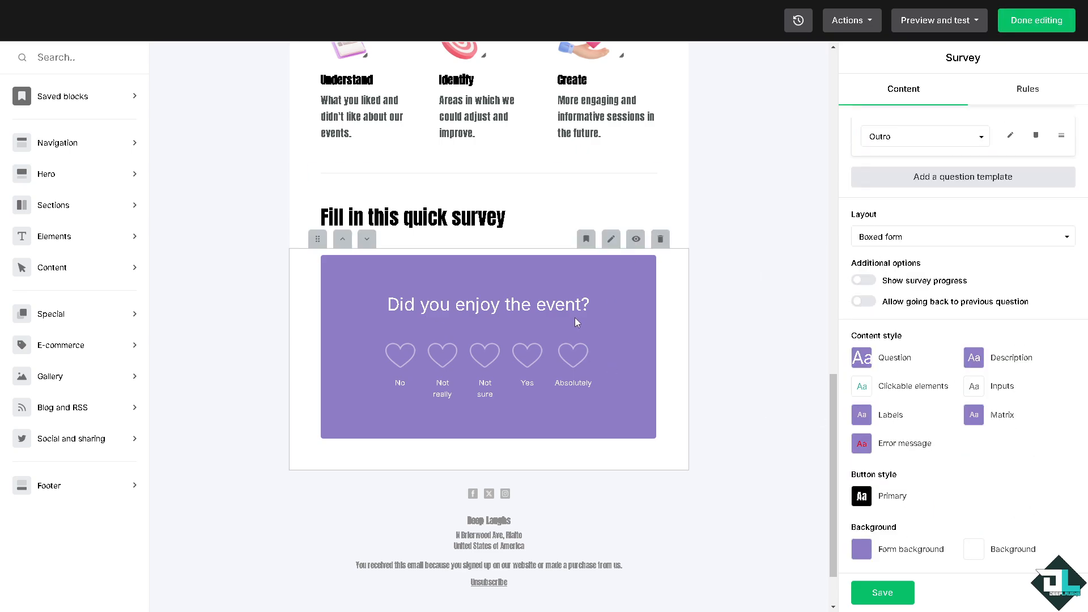
pyautogui.click(865, 420)
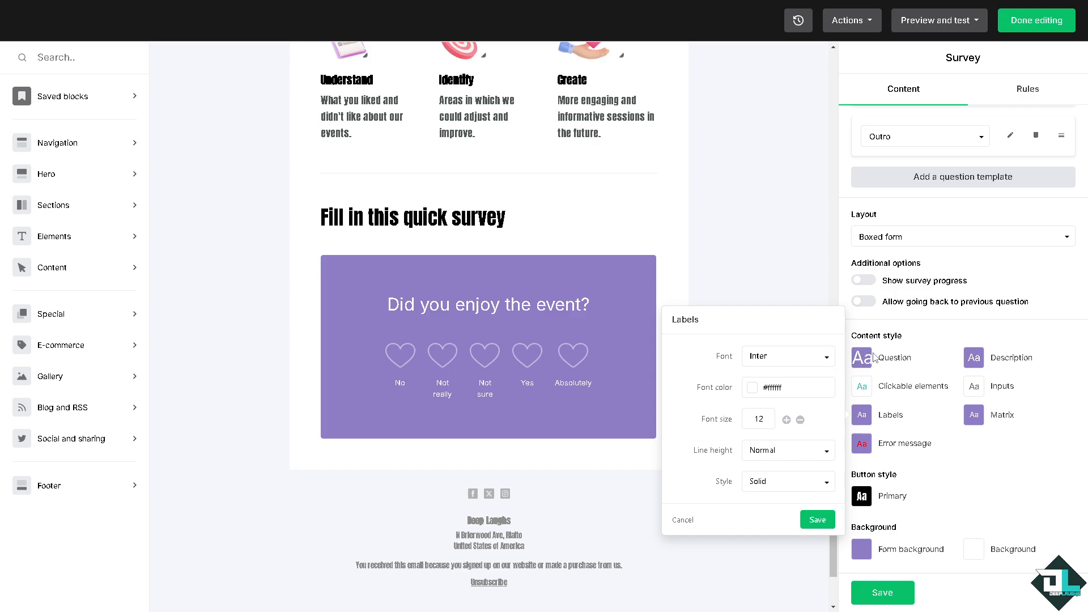
pyautogui.click(874, 355)
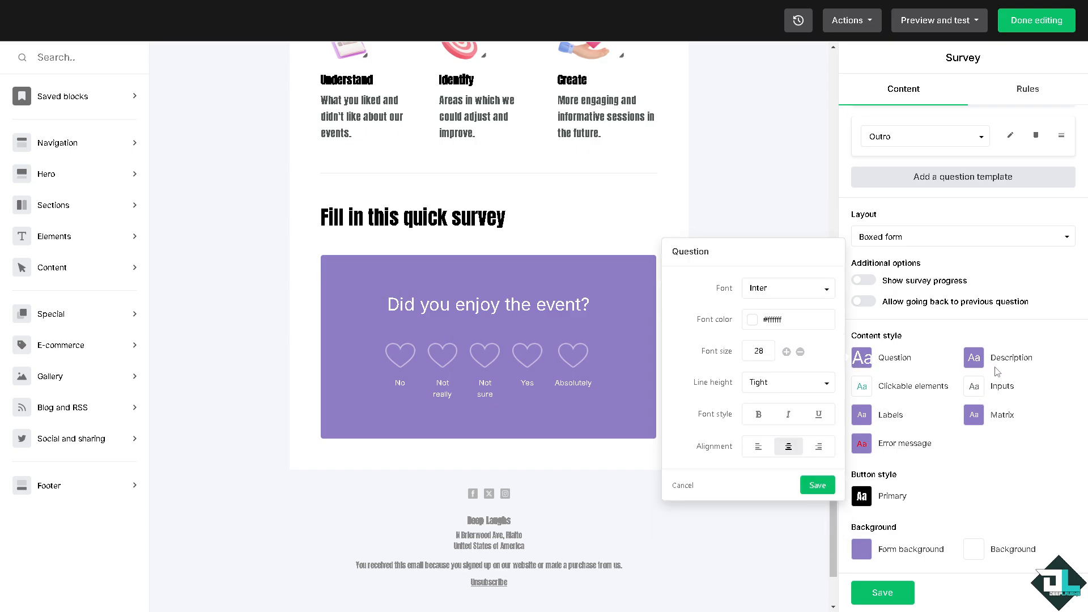
pyautogui.click(959, 521)
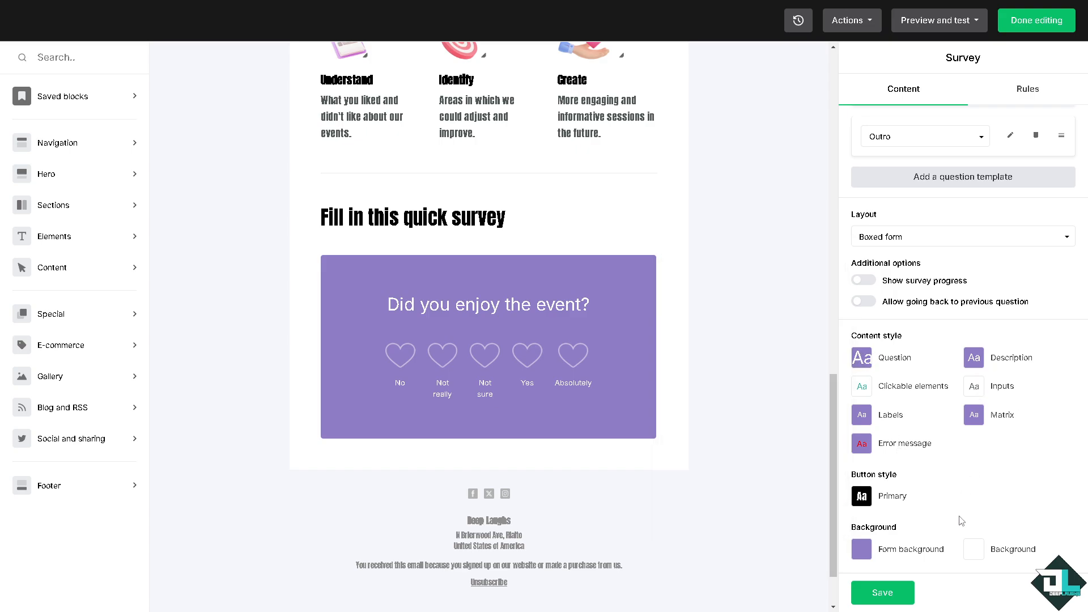
# Set the survey form's background colour to #58d7b1 and save the survey block
pyautogui.click(858, 551)
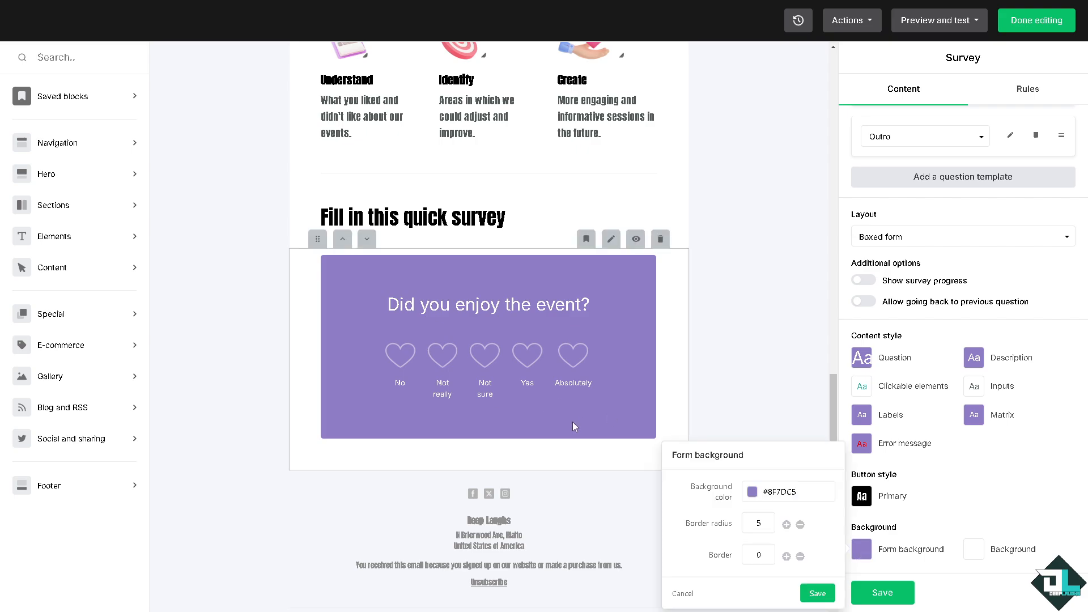
pyautogui.click(748, 492)
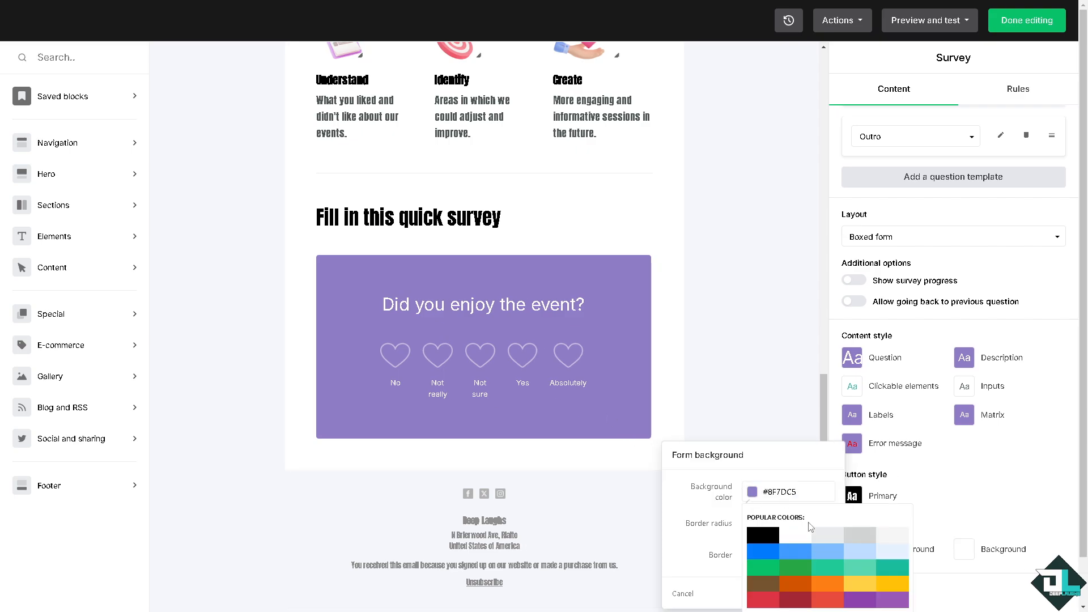
pyautogui.click(856, 568)
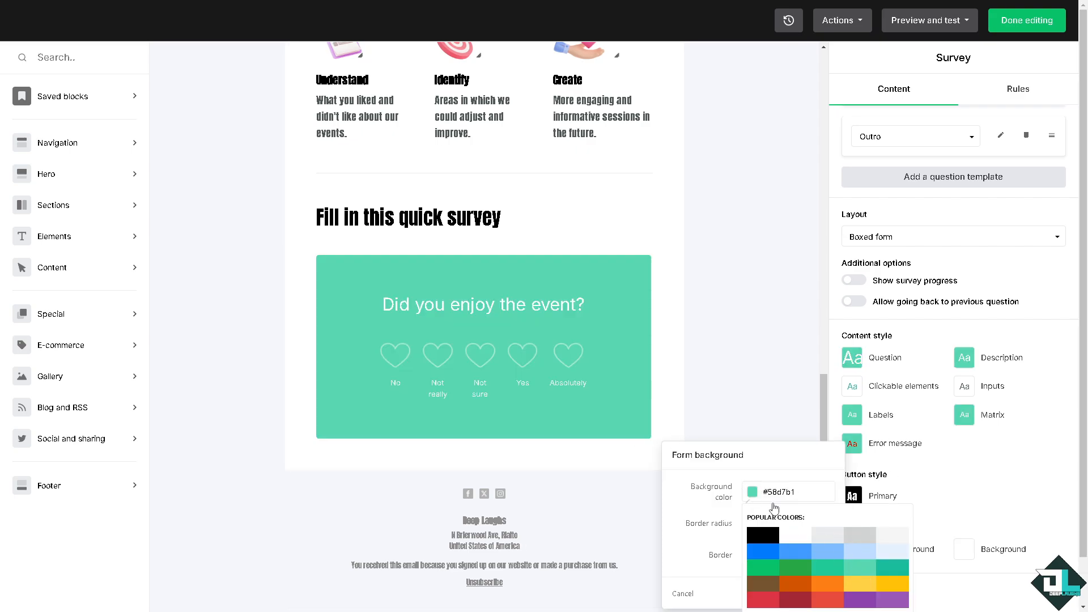
pyautogui.click(628, 367)
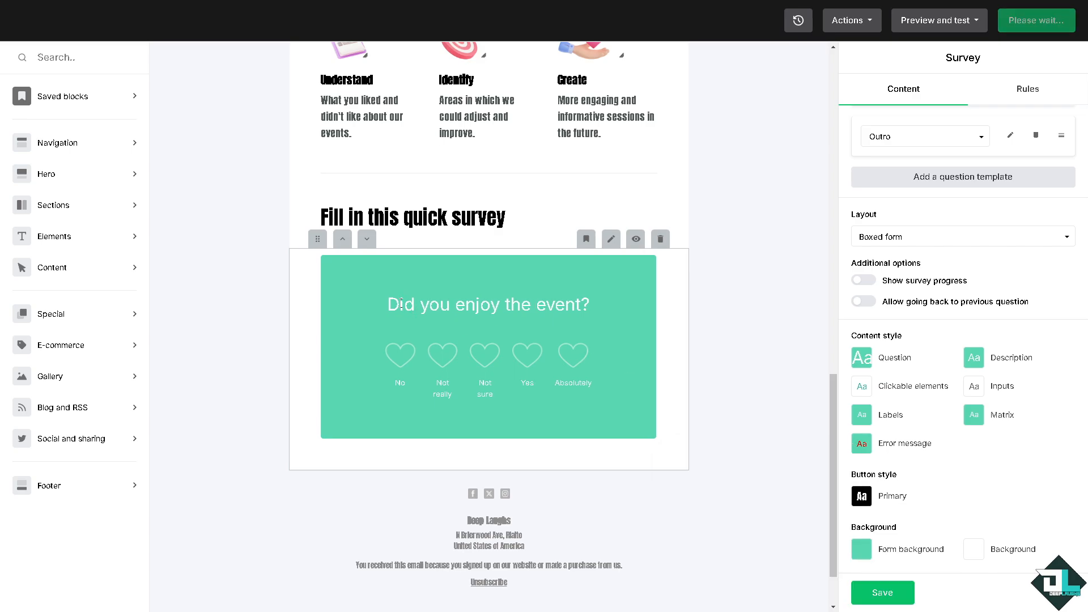
pyautogui.moveTo(395, 304); pyautogui.dragTo(607, 300)
pyautogui.click(386, 308)
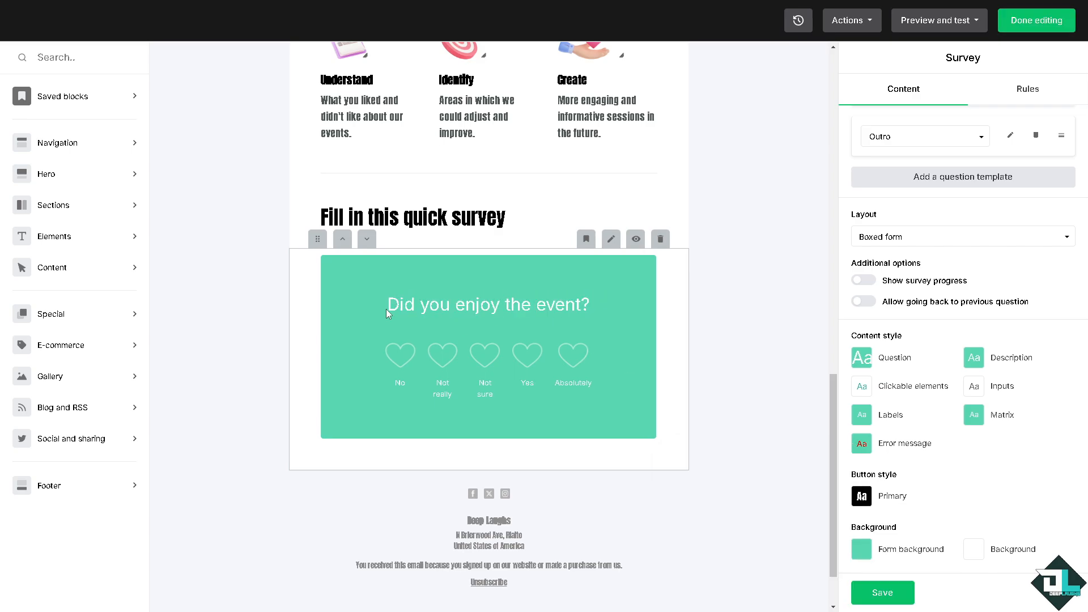
pyautogui.moveTo(387, 308); pyautogui.dragTo(600, 297)
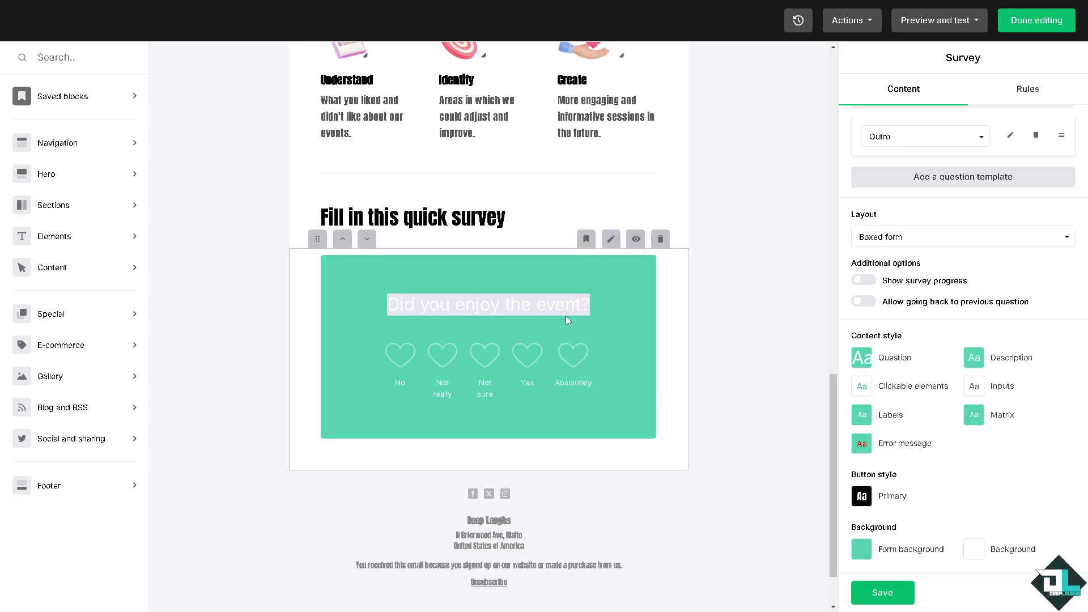
pyautogui.click(898, 593)
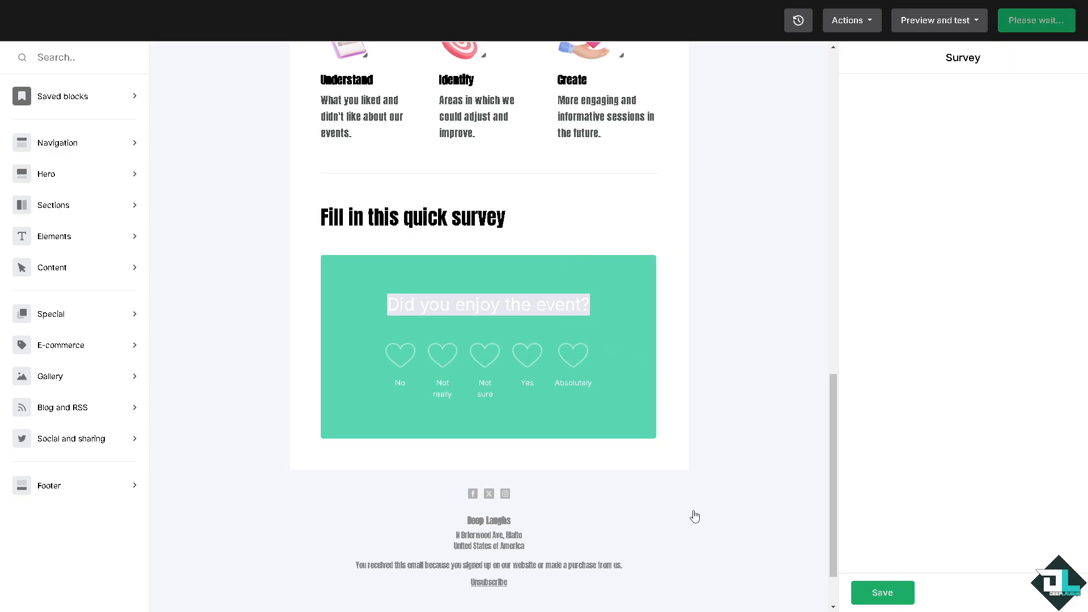
# Review the email's lower sections and view the settings of the "Fill in this quick survey" title block
pyautogui.scroll(5, 357, 456)
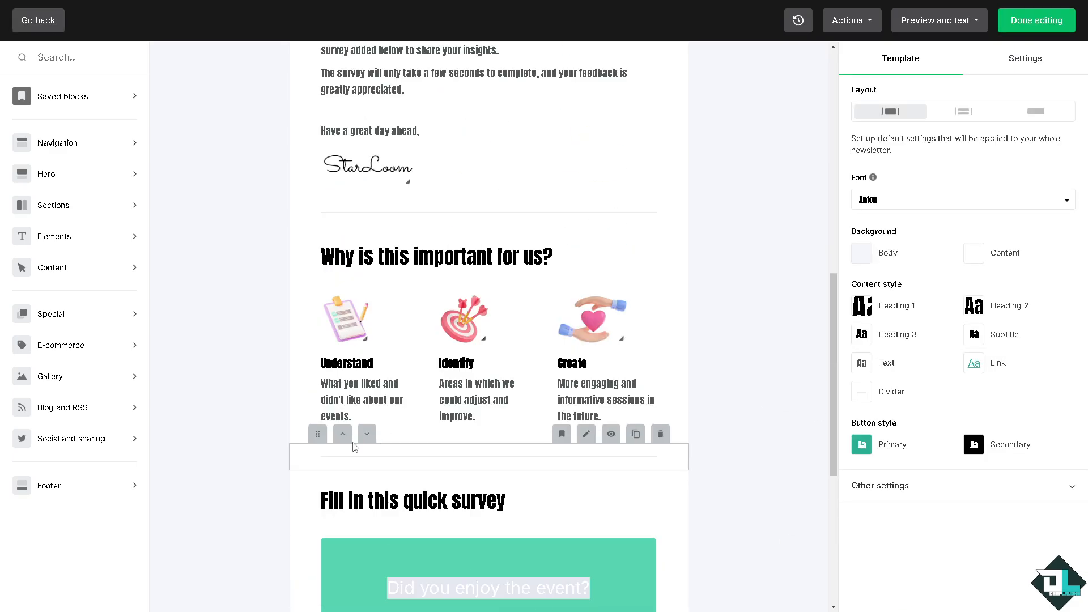
pyautogui.scroll(-3, 458, 443)
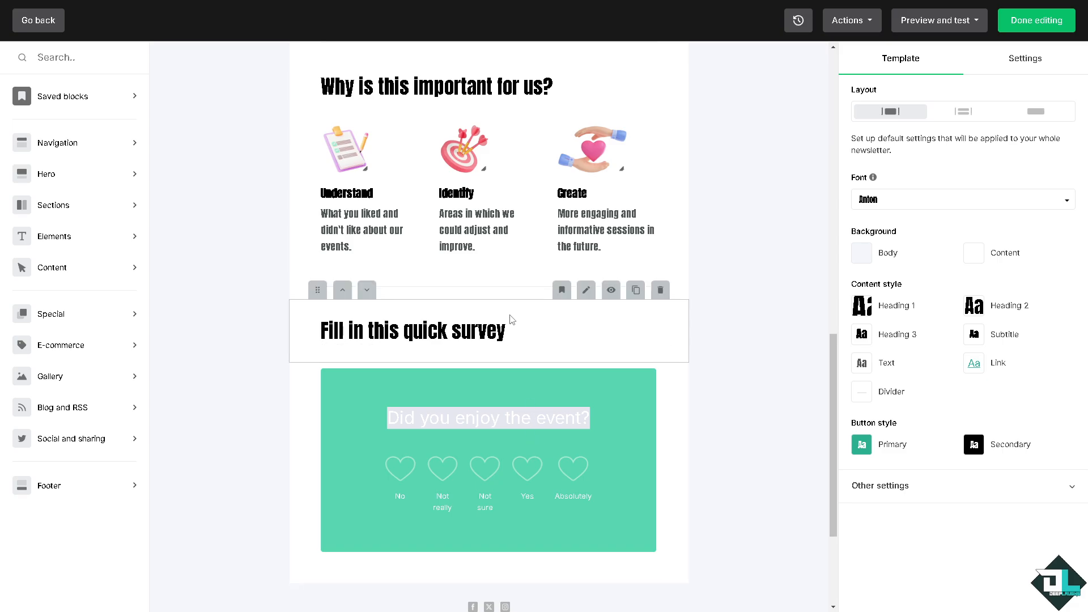
pyautogui.click(531, 315)
pyautogui.scroll(-3, 456, 394)
pyautogui.scroll(1, 463, 415)
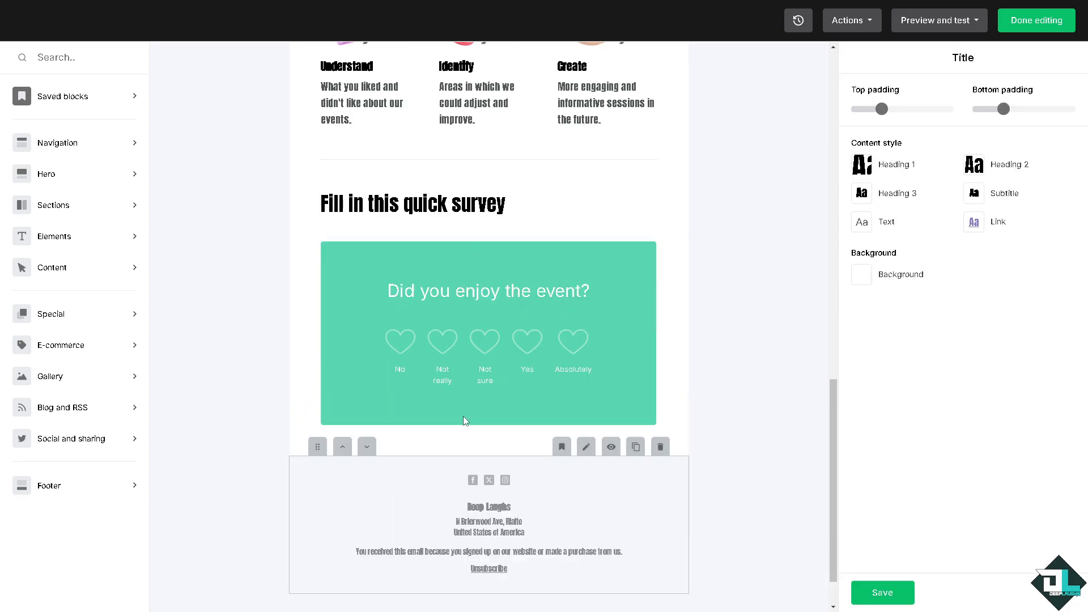
pyautogui.scroll(8, 464, 417)
pyautogui.scroll(-3, 494, 306)
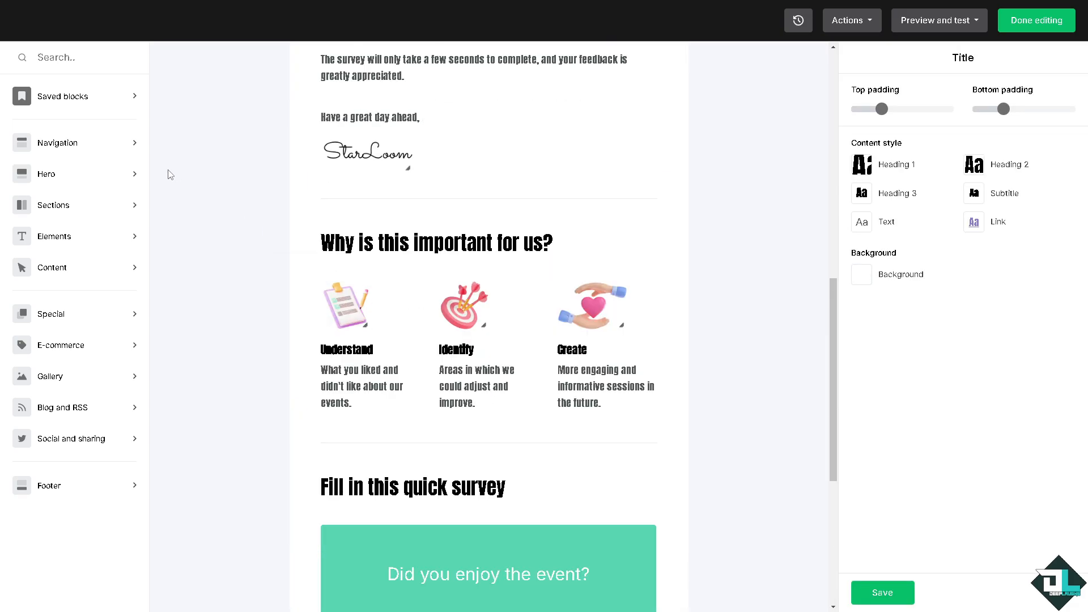
# Try to add another Survey block above the "Fill in this quick survey" heading
pyautogui.moveTo(68, 204)
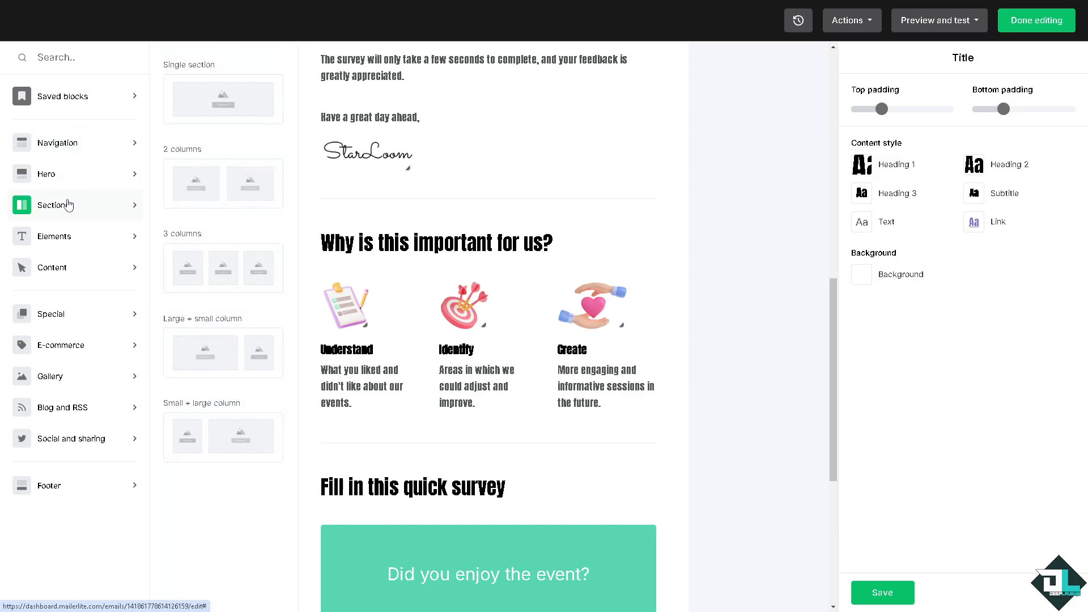
pyautogui.moveTo(80, 315)
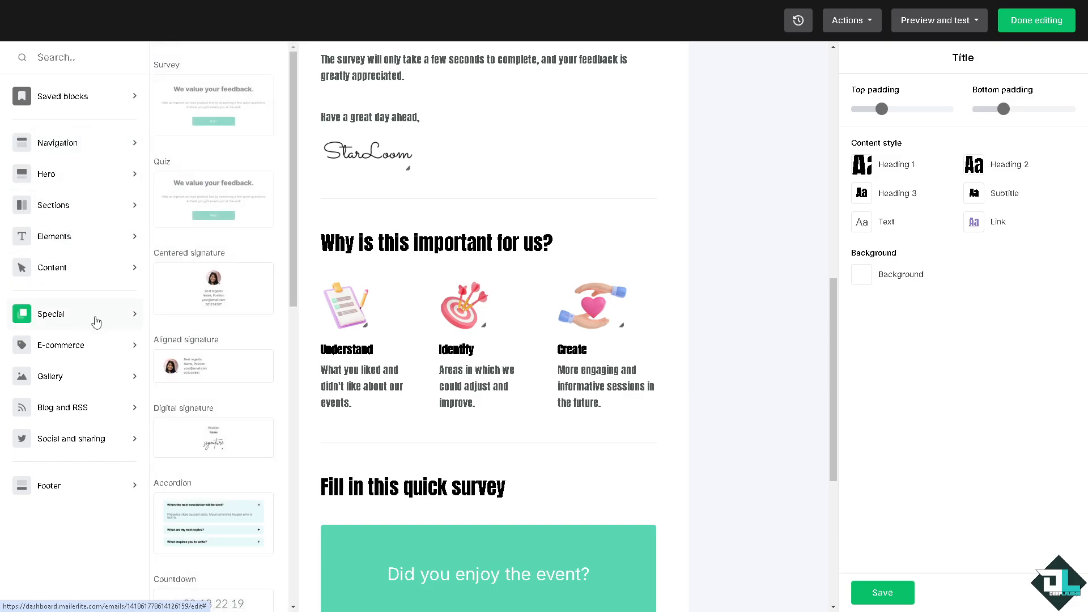
pyautogui.scroll(-3, 212, 136)
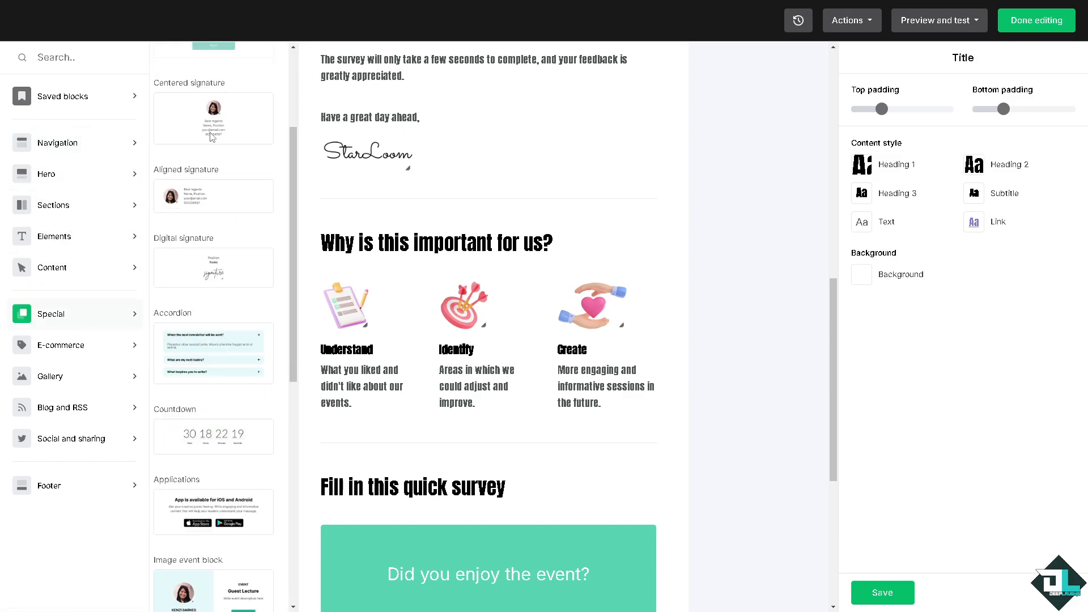
pyautogui.scroll(3, 212, 130)
pyautogui.click(220, 103)
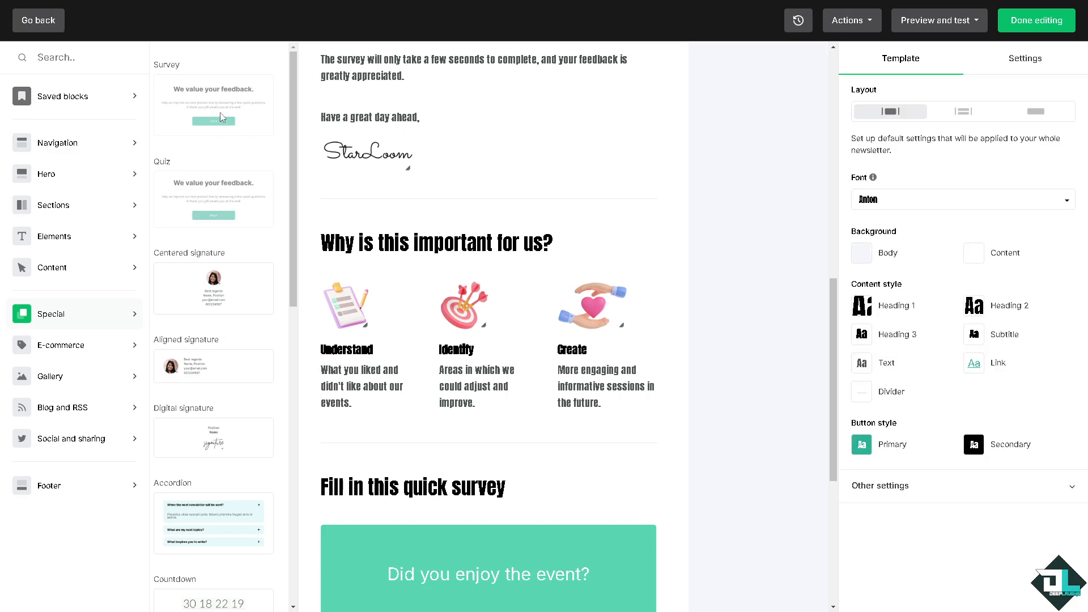
pyautogui.moveTo(220, 113); pyautogui.dragTo(505, 449)
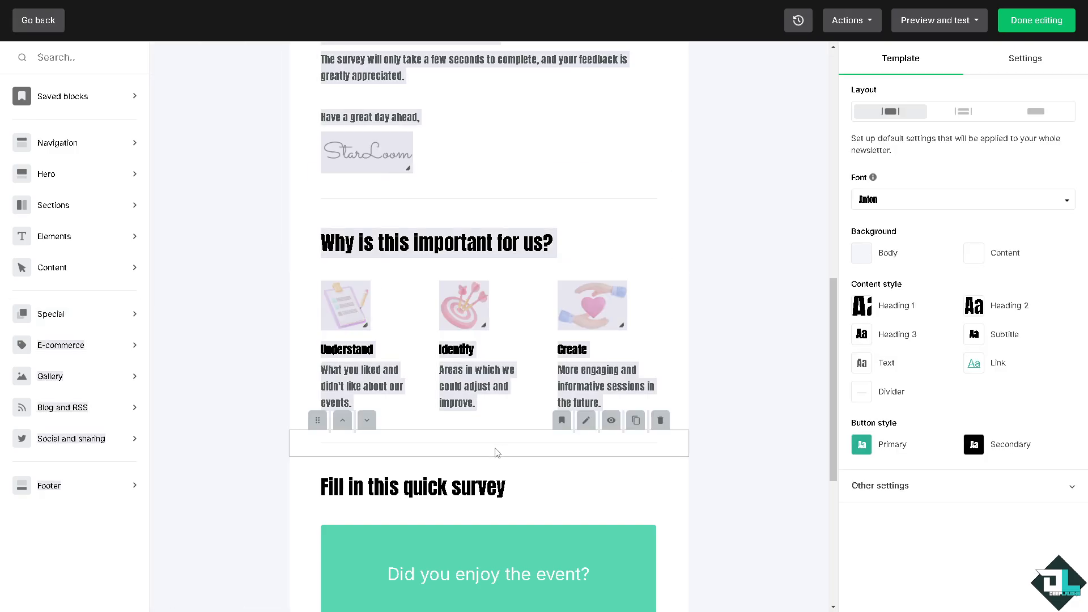
# Look over the available element blocks and review the email from the survey back up to the logo header
pyautogui.moveTo(101, 237)
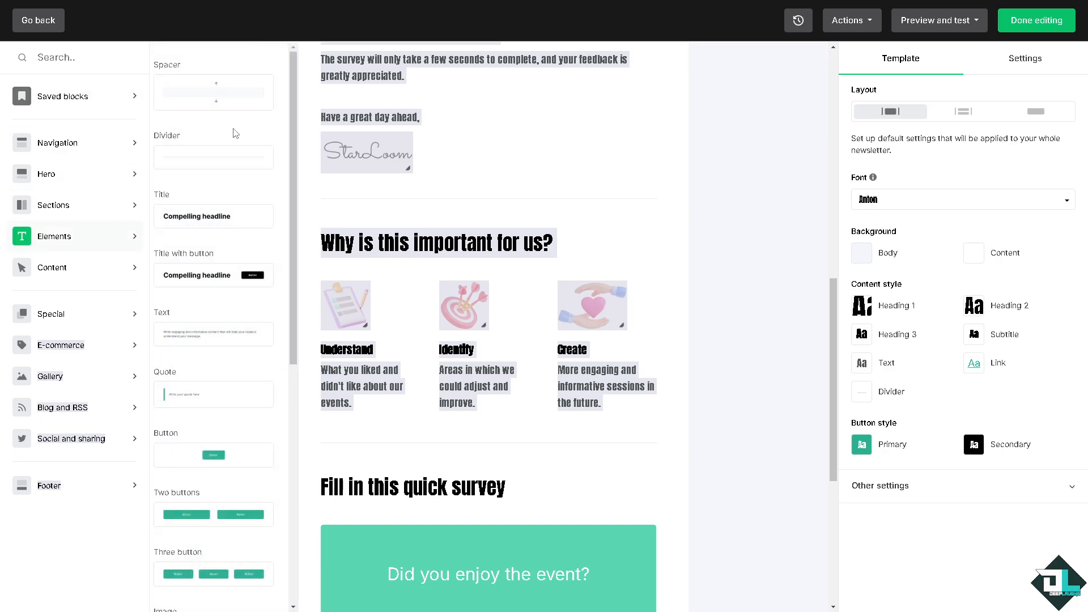
pyautogui.scroll(-4, 572, 476)
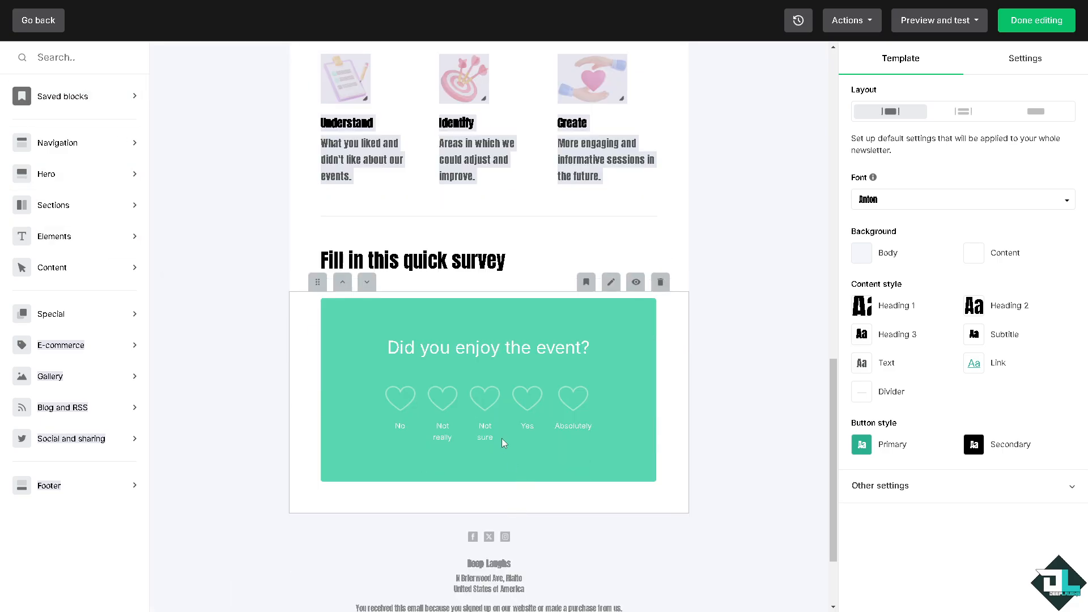
pyautogui.scroll(10, 502, 438)
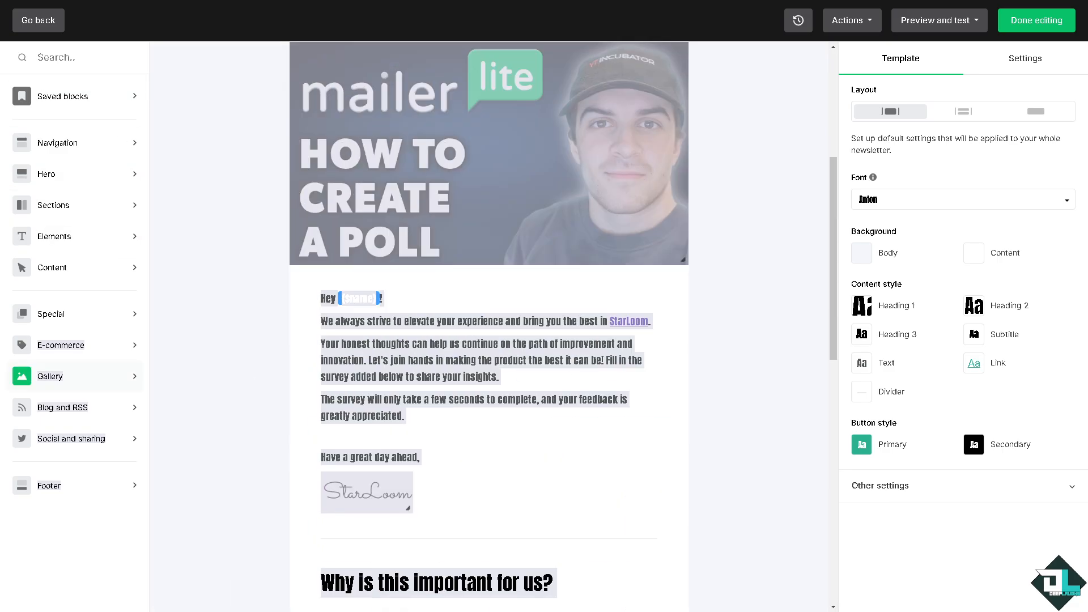
pyautogui.scroll(3, 510, 364)
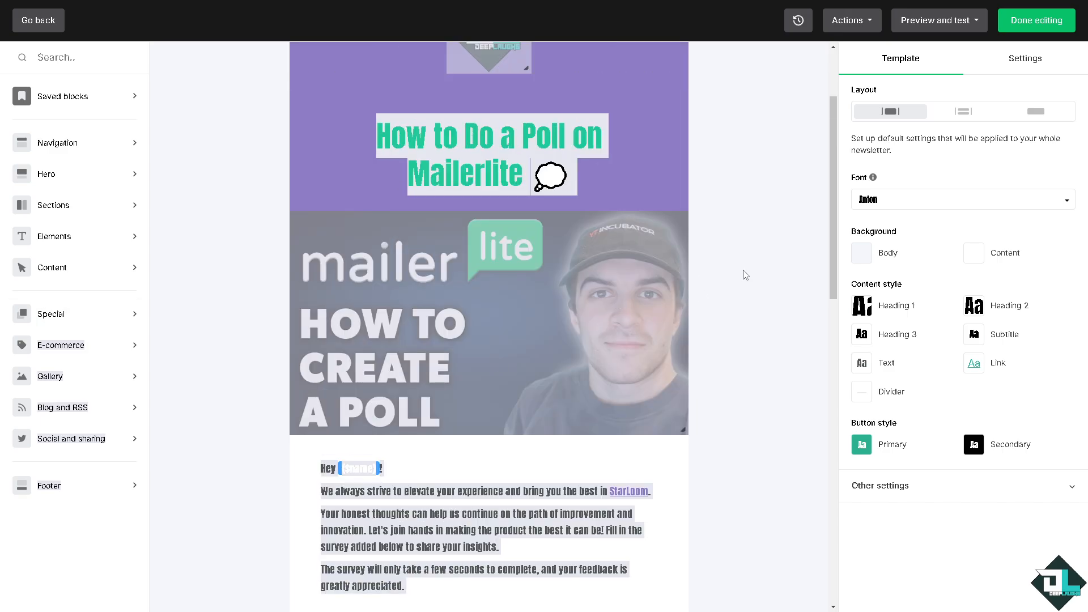
pyautogui.scroll(2, 731, 283)
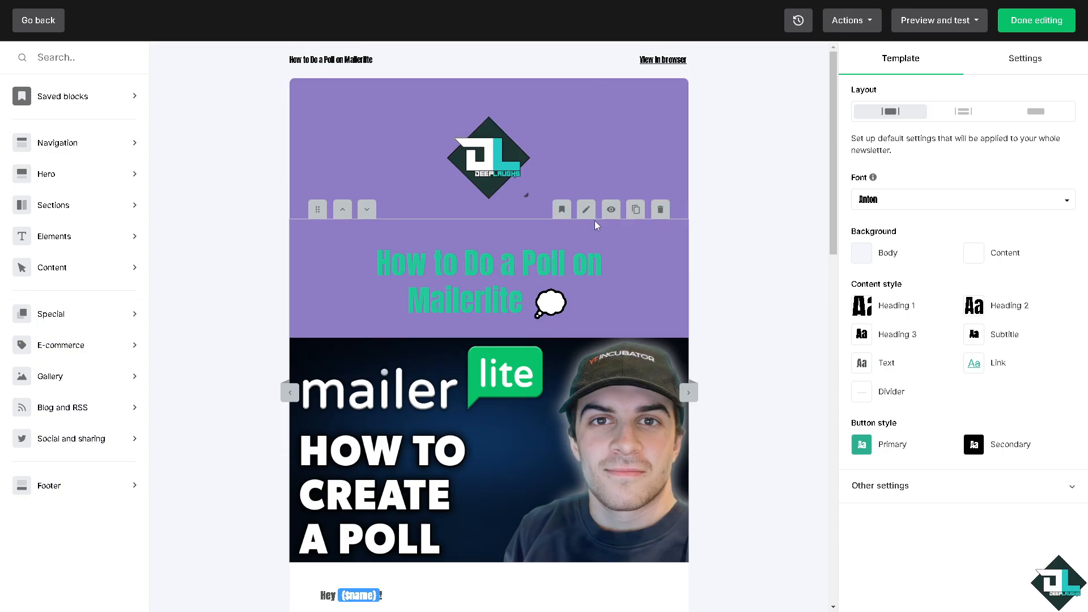
# Preview the email and review its desktop version from the header down to the survey and footer
pyautogui.click(970, 22)
pyautogui.click(935, 55)
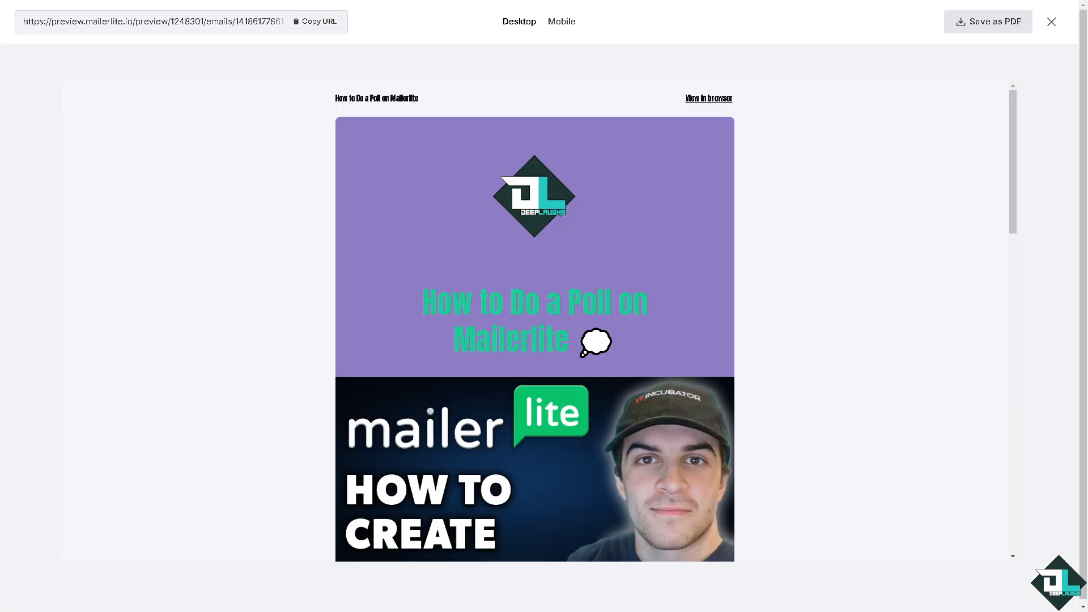
pyautogui.scroll(-12, 507, 316)
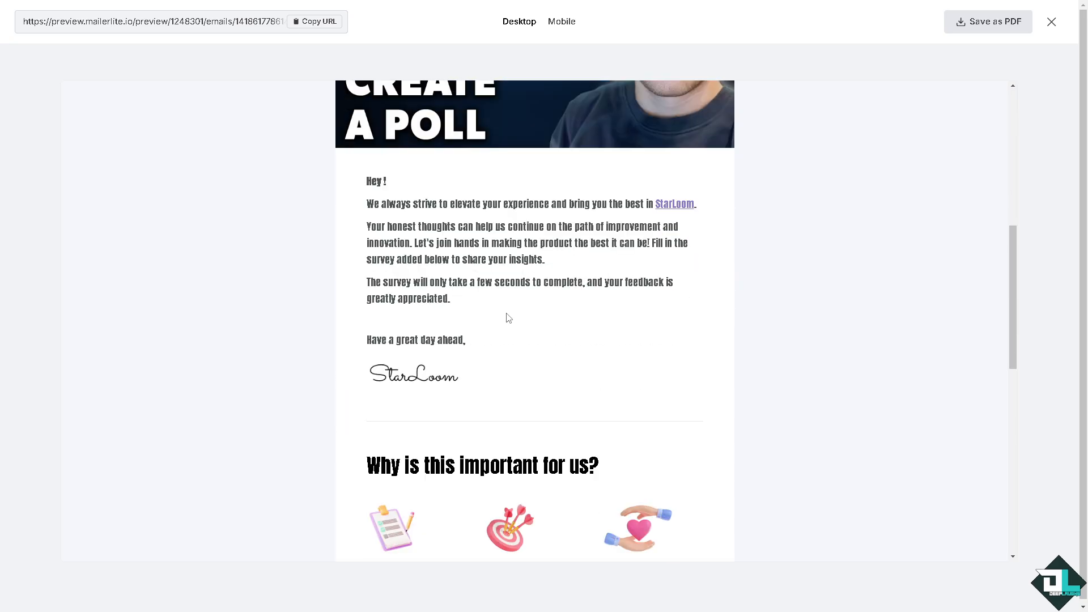
pyautogui.scroll(-6, 505, 315)
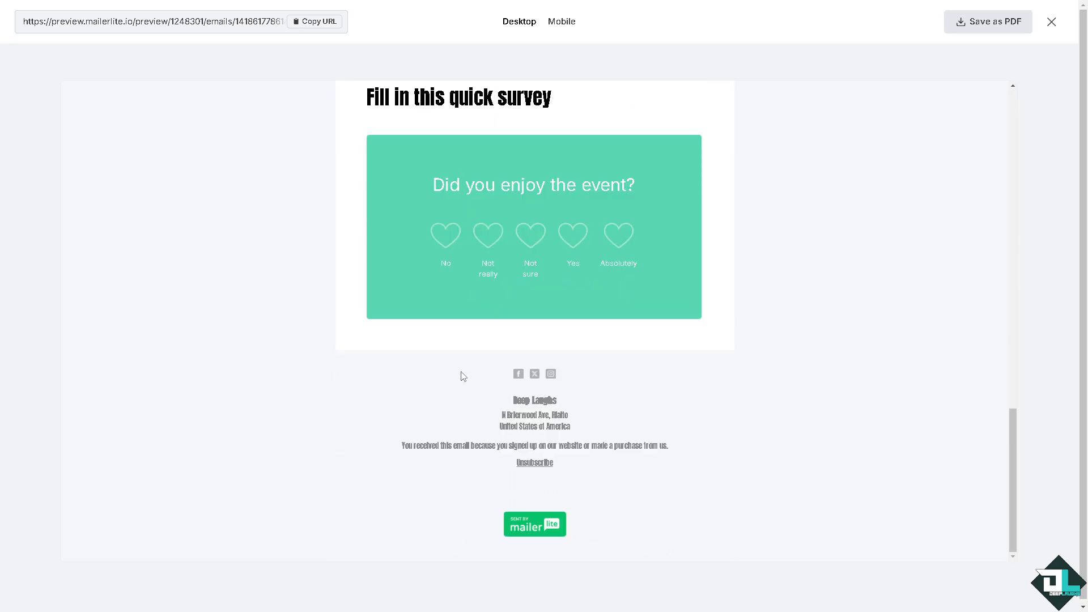
# Switch the preview to the mobile version and review it down to the survey section
pyautogui.click(563, 26)
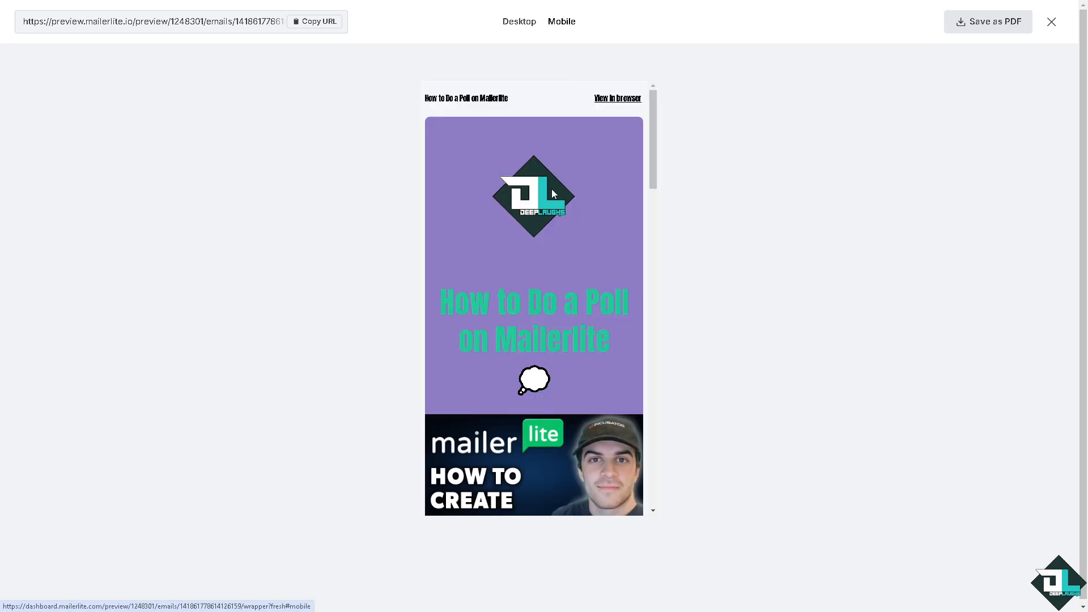
pyautogui.scroll(-10, 524, 236)
pyautogui.scroll(-2, 525, 235)
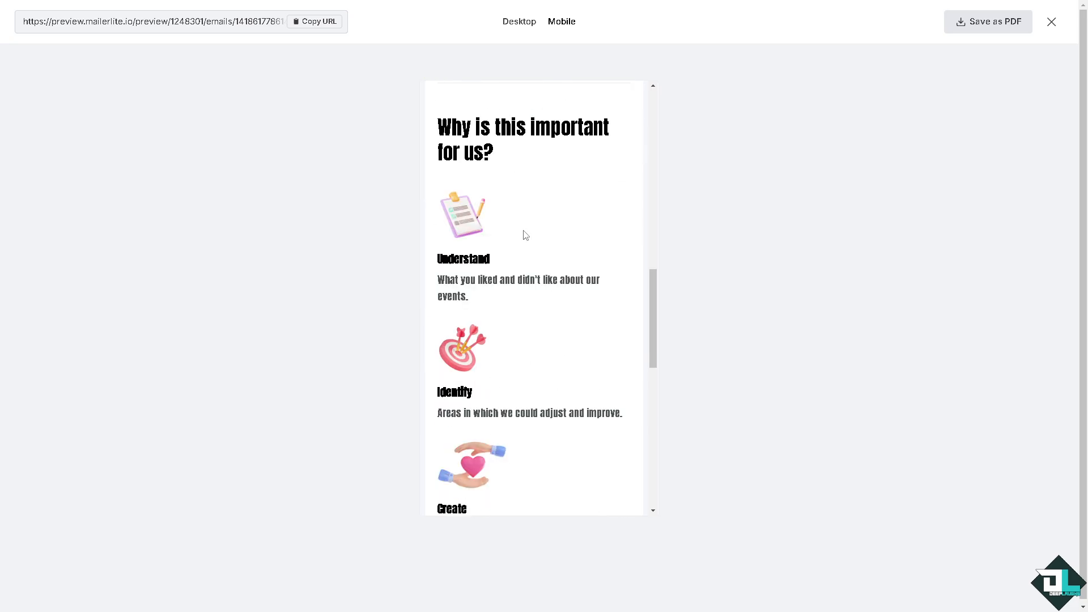
pyautogui.scroll(-3, 520, 233)
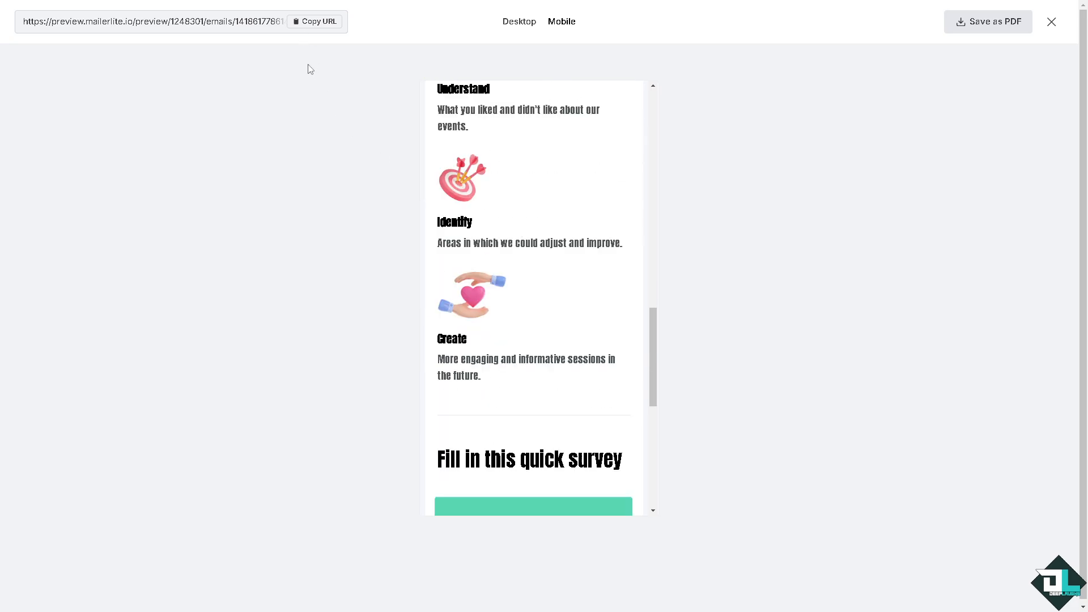
# Copy the preview URL and look through the mobile version again from its header
pyautogui.click(326, 23)
pyautogui.scroll(10, 539, 244)
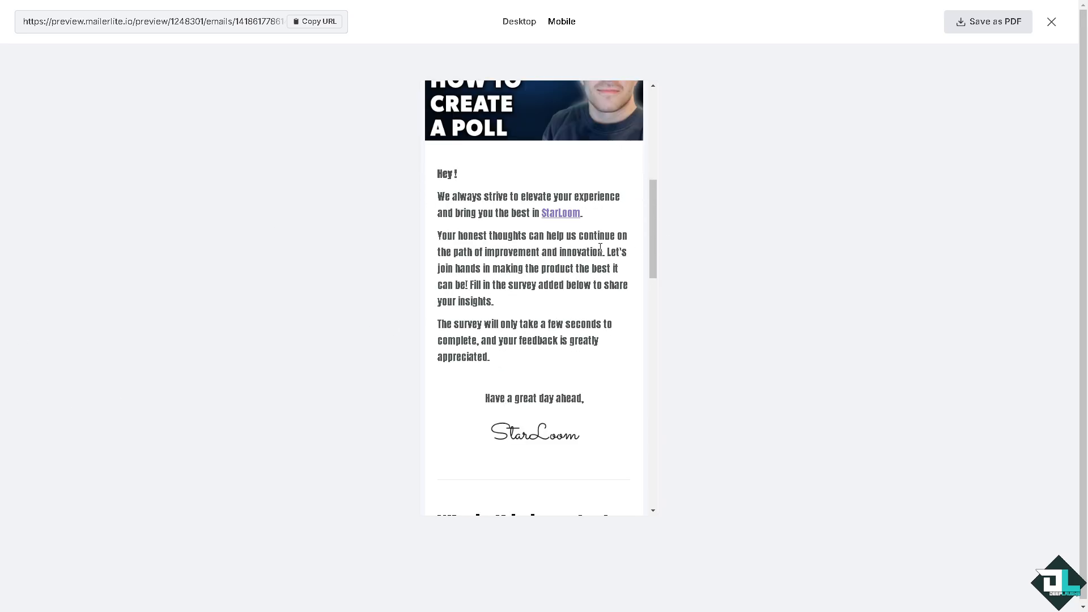
pyautogui.scroll(6, 588, 248)
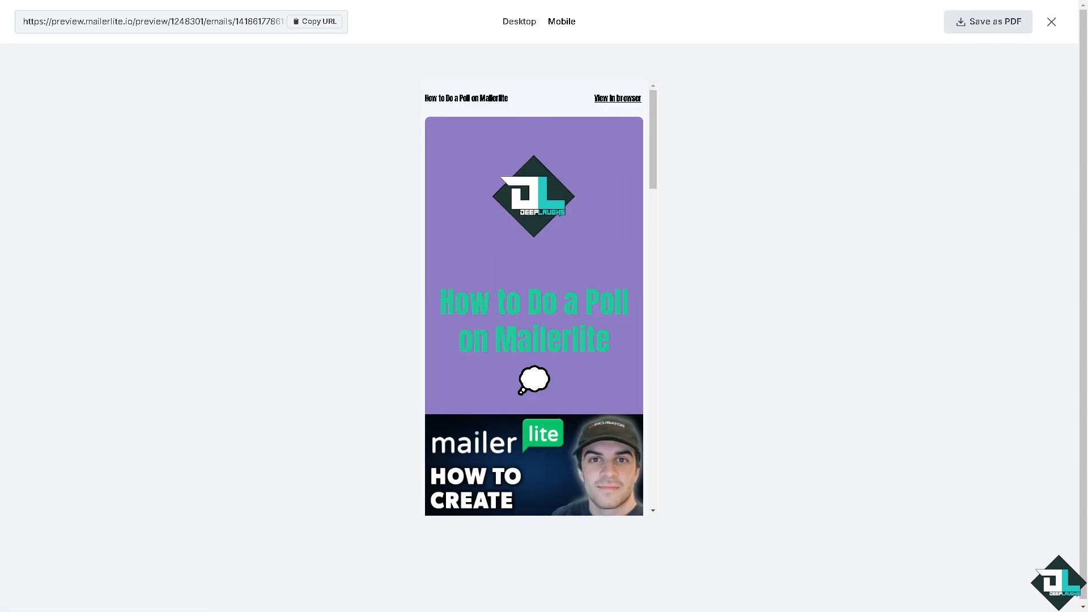
pyautogui.scroll(-15, 513, 323)
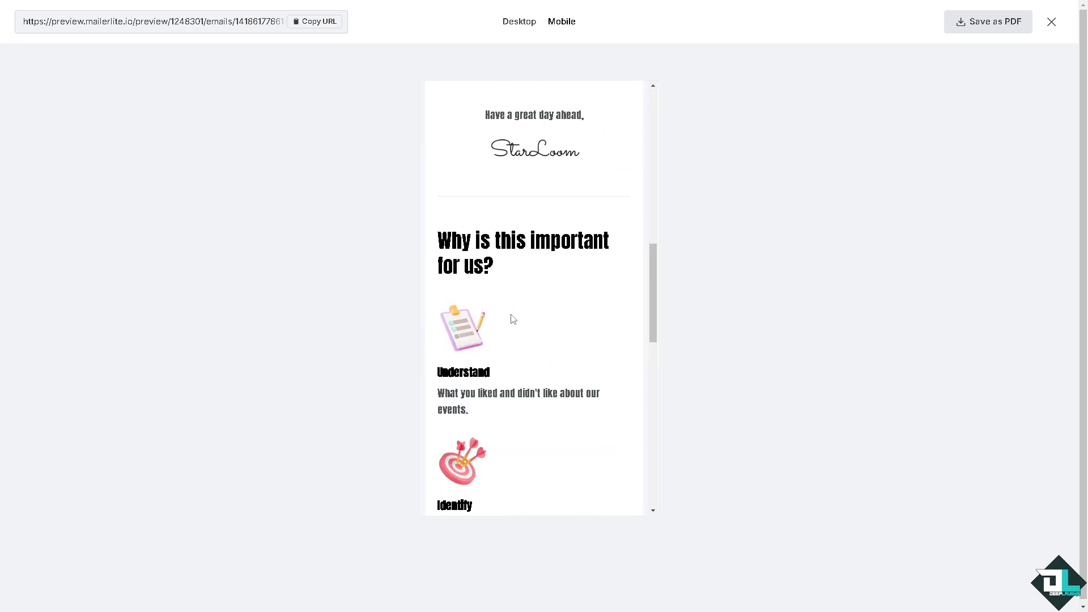
# Close the preview and look at the form for sending a test email, dismissing it without sending
pyautogui.click(1051, 22)
pyautogui.click(972, 23)
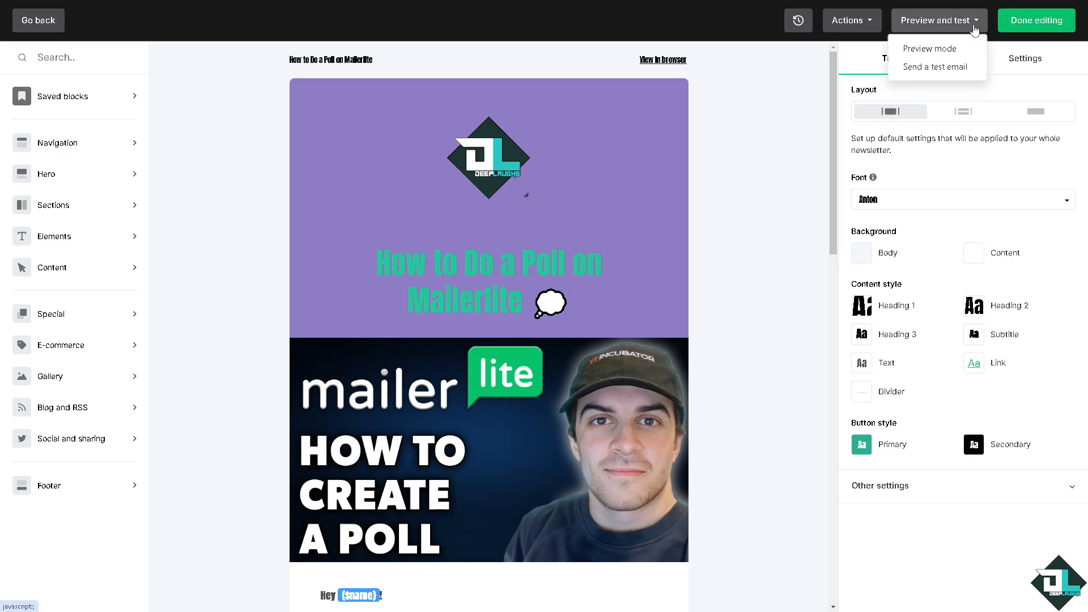
pyautogui.click(958, 67)
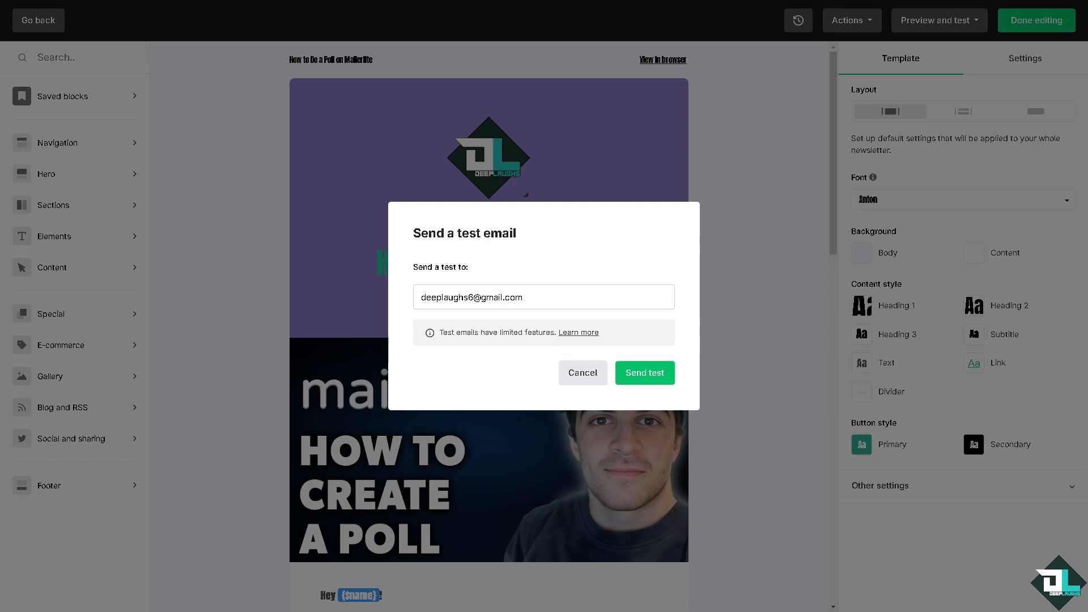
pyautogui.click(582, 379)
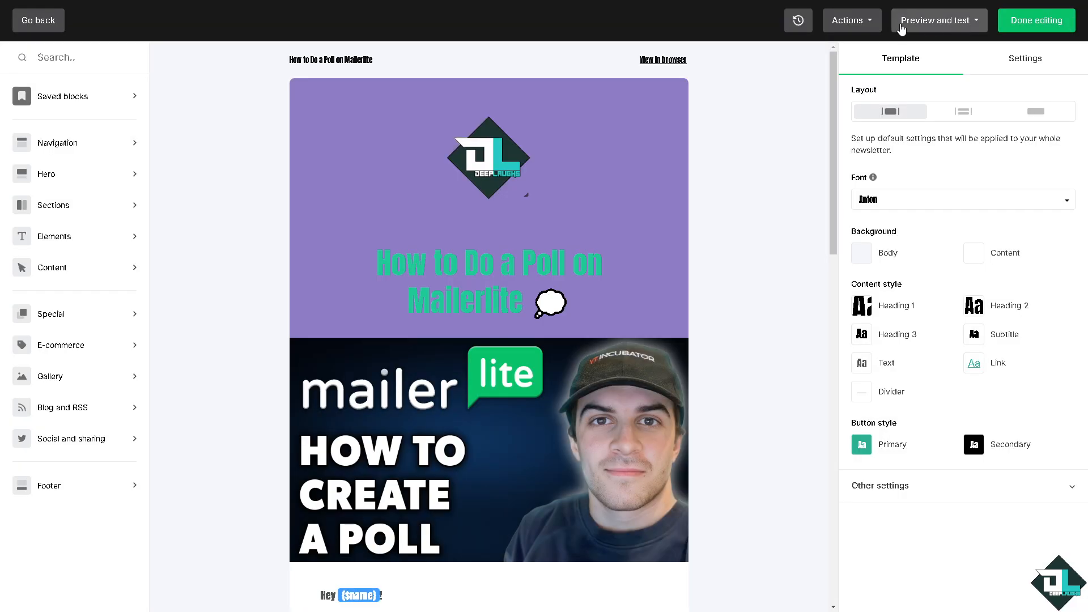
# Save the email design as a template named "DEEP LAUGHS POLL"
pyautogui.click(870, 27)
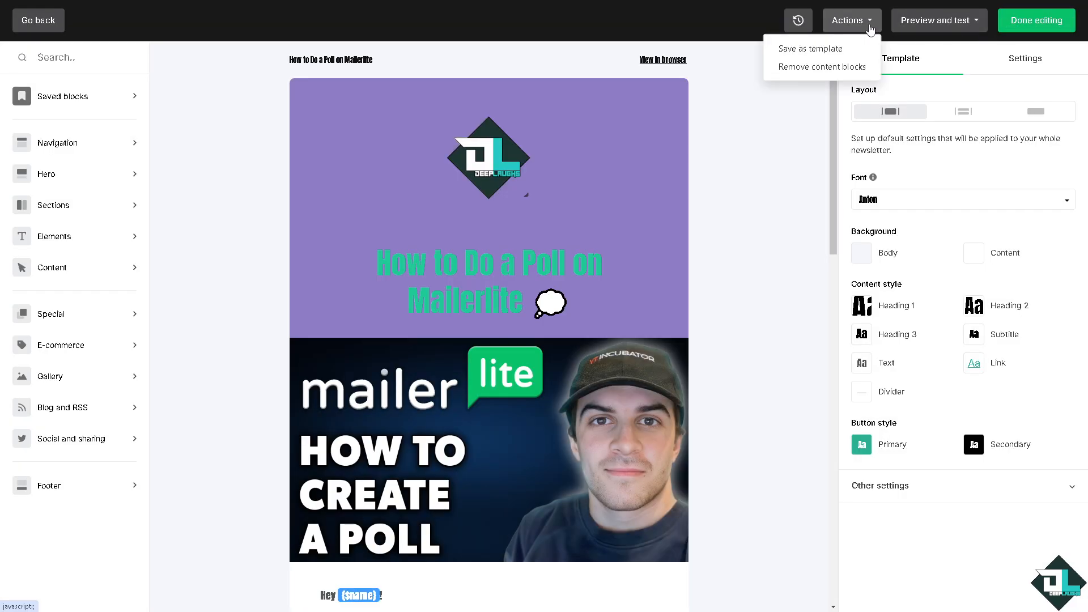
pyautogui.click(824, 51)
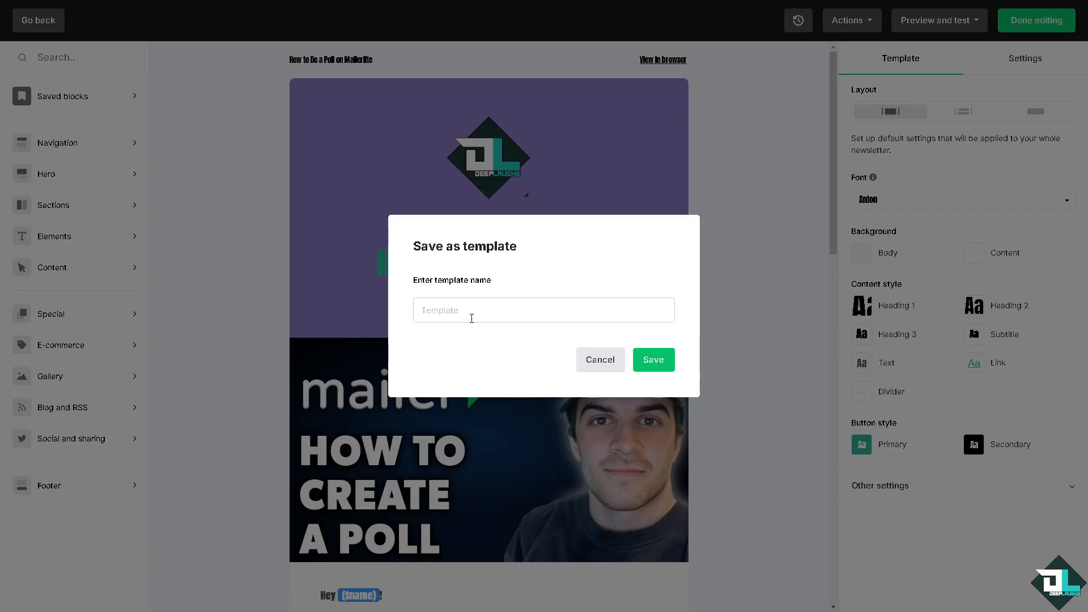
pyautogui.click(480, 307)
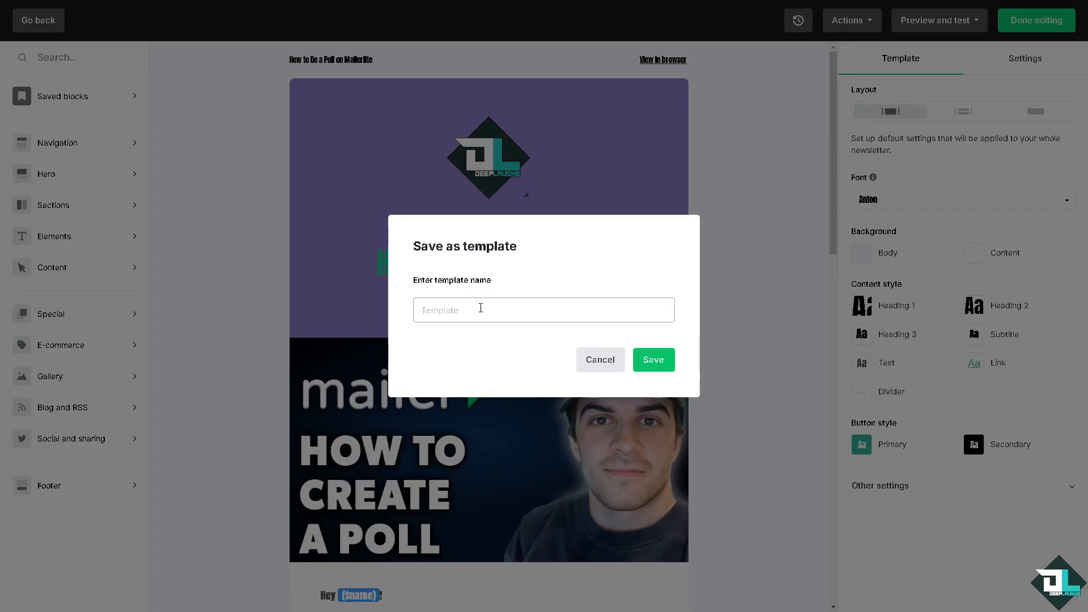
pyautogui.write('POLL TEMP')
pyautogui.hotkey('ctrl', 'a')
pyautogui.write('DEEP LAUGHS POL')
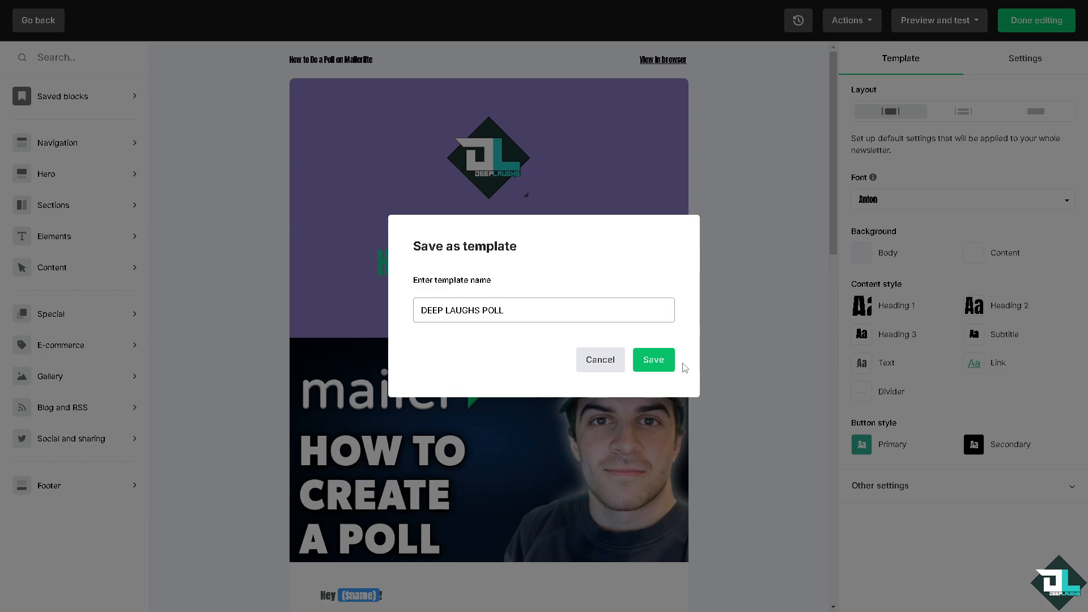
pyautogui.click(664, 363)
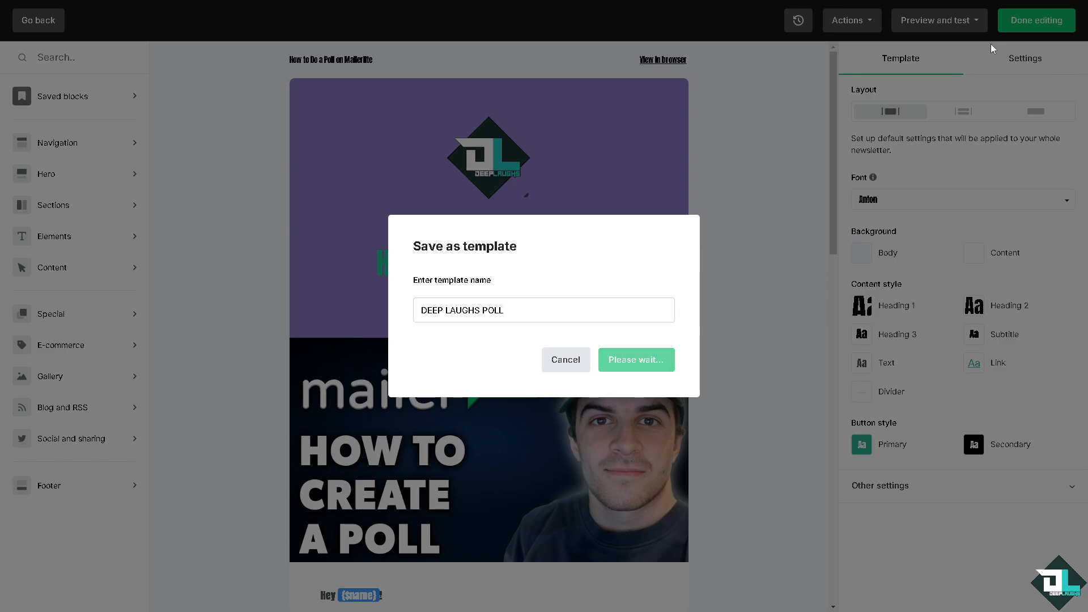
# Finish editing the poll email and leave the email editor
pyautogui.click(1032, 25)
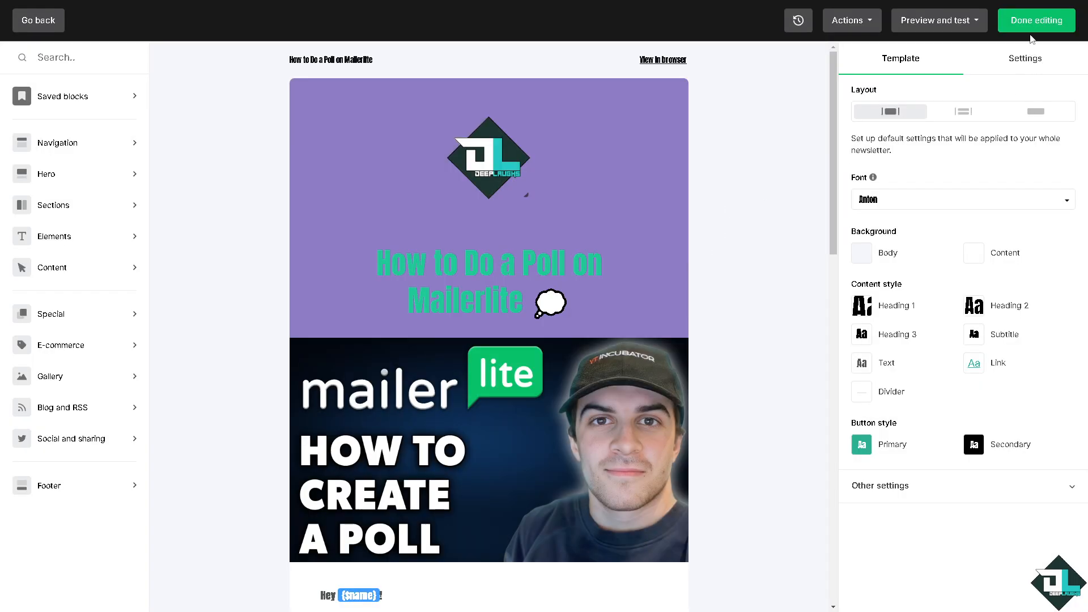
pyautogui.click(1034, 26)
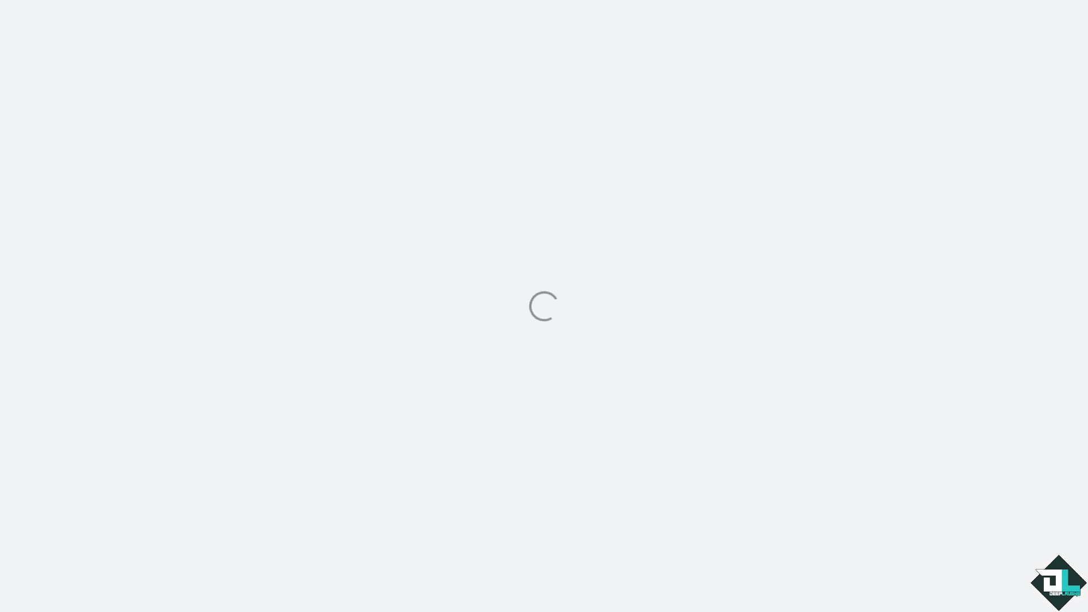